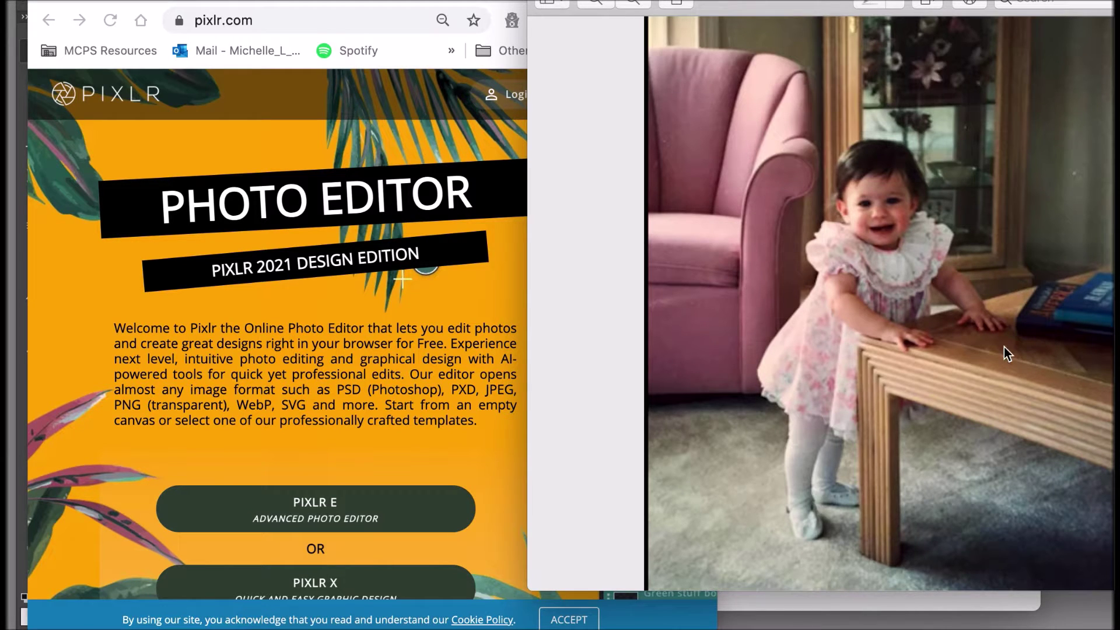
Step: Launch the Pixlr E editor and open the image IMG_6697.JPG from the Downloads folder
left_click(466, 269)
left_click(271, 517)
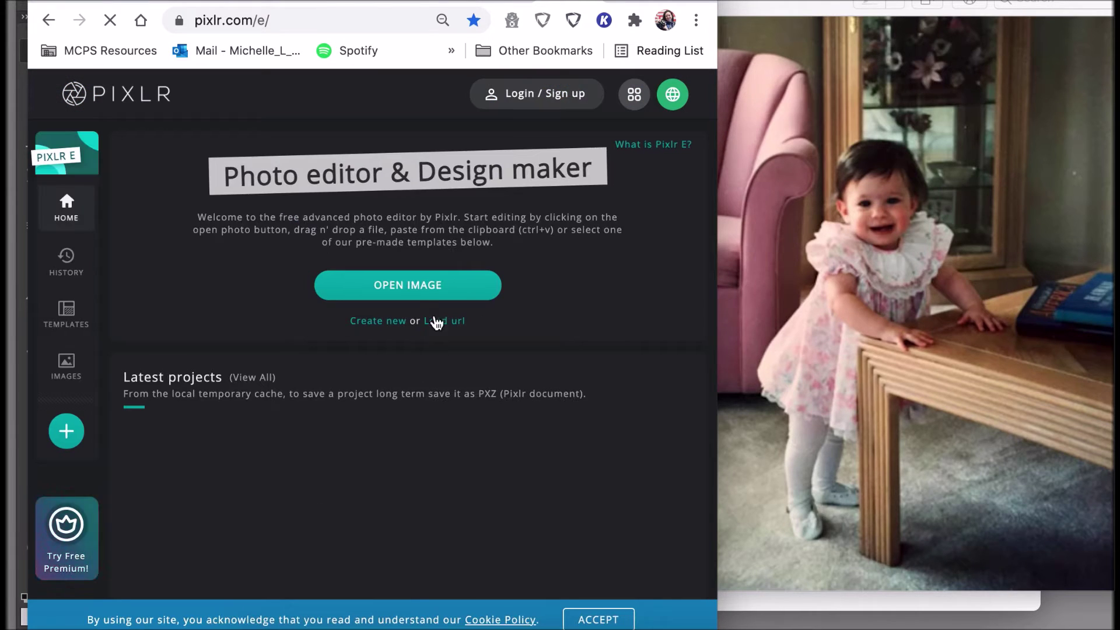
left_click(421, 283)
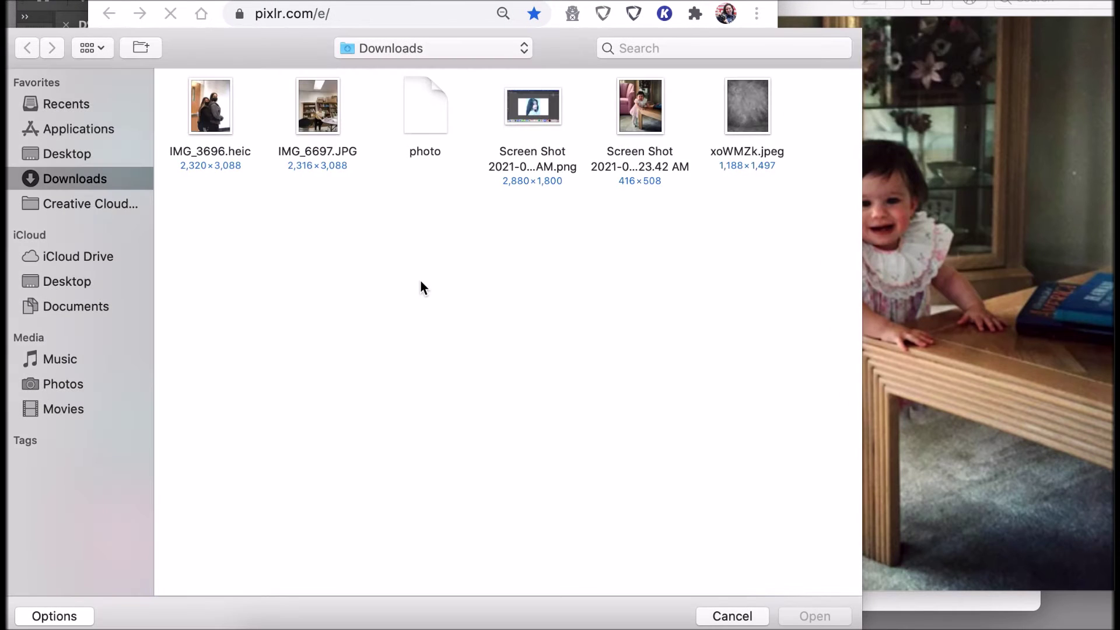
left_click(350, 146)
left_click(840, 615)
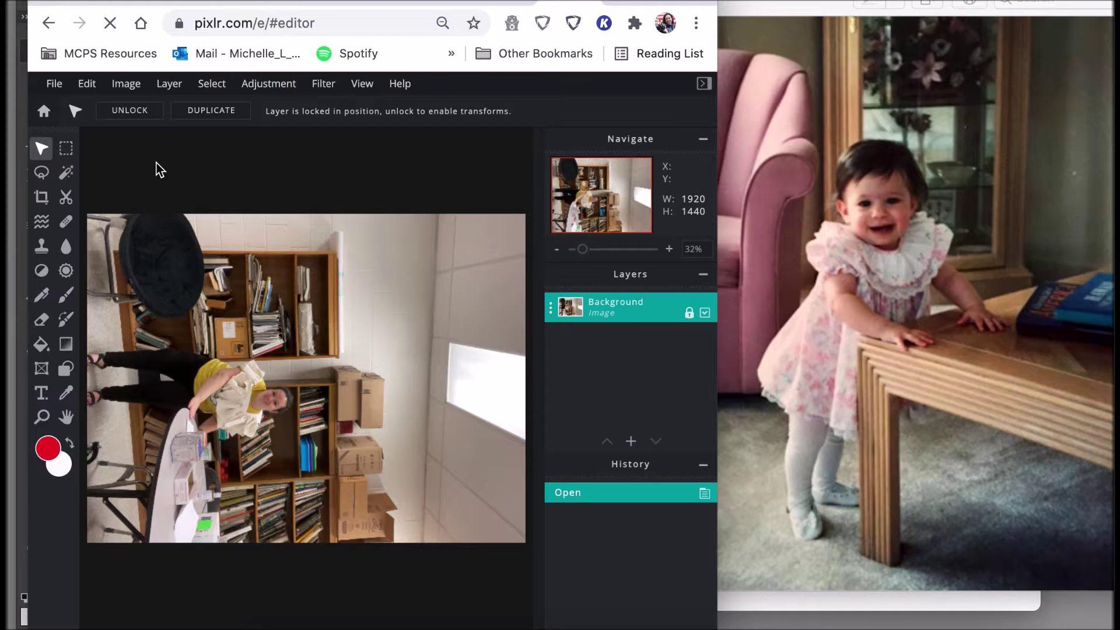
Step: Rotate the photo counterclockwise so the woman stands upright
left_click(129, 84)
mouse_move(158, 143)
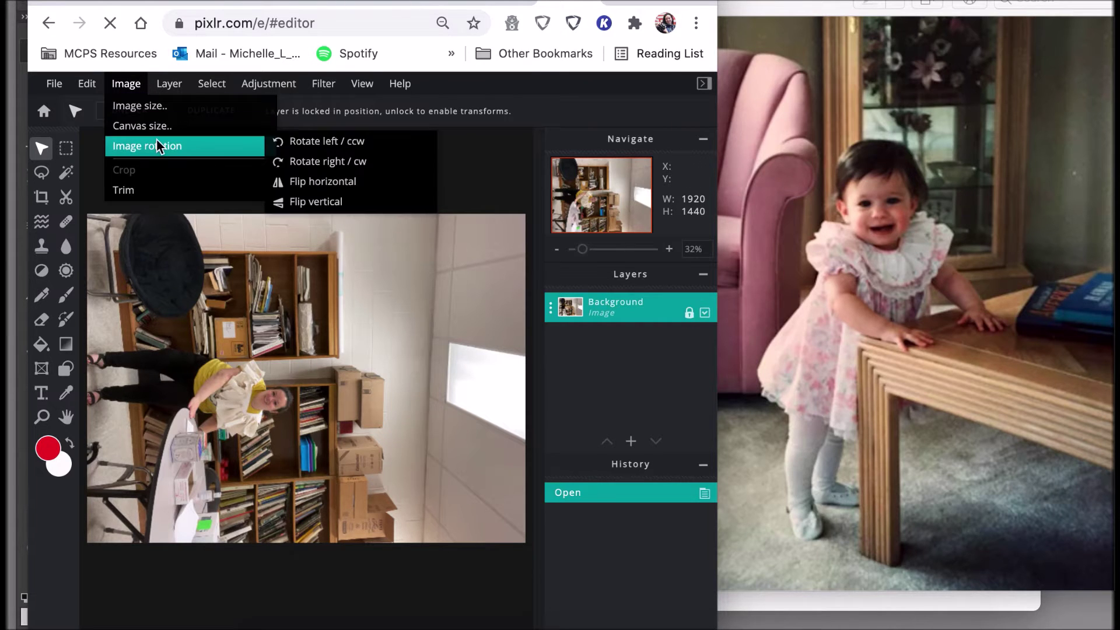
left_click(309, 143)
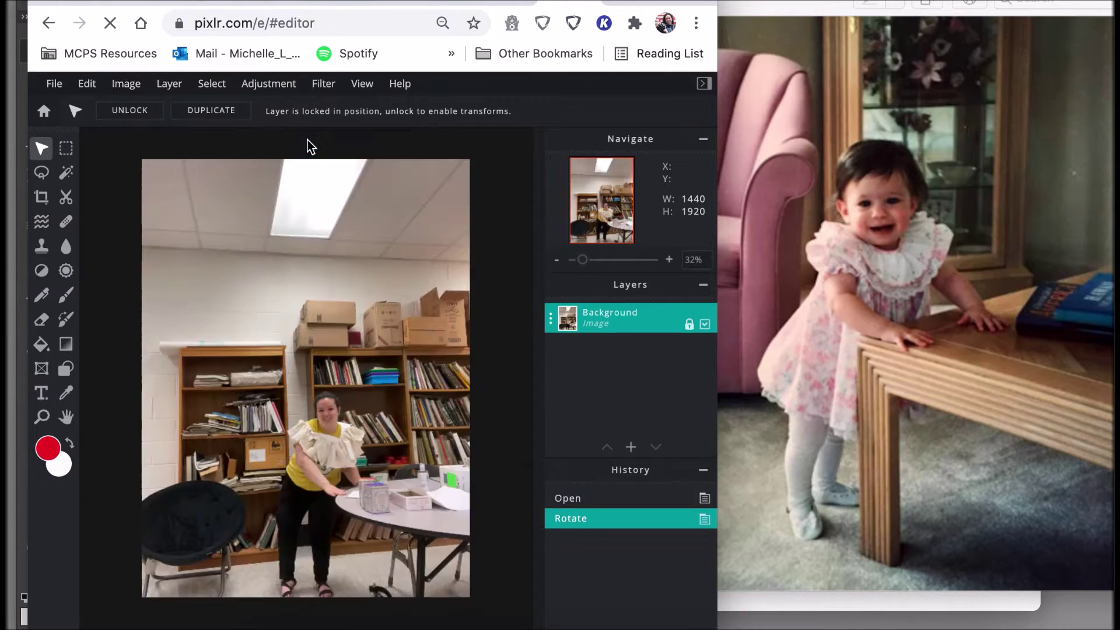
Step: Compare with the childhood reference photo and crop the image to 920 × 1152 px around the woman and table
left_click(959, 114)
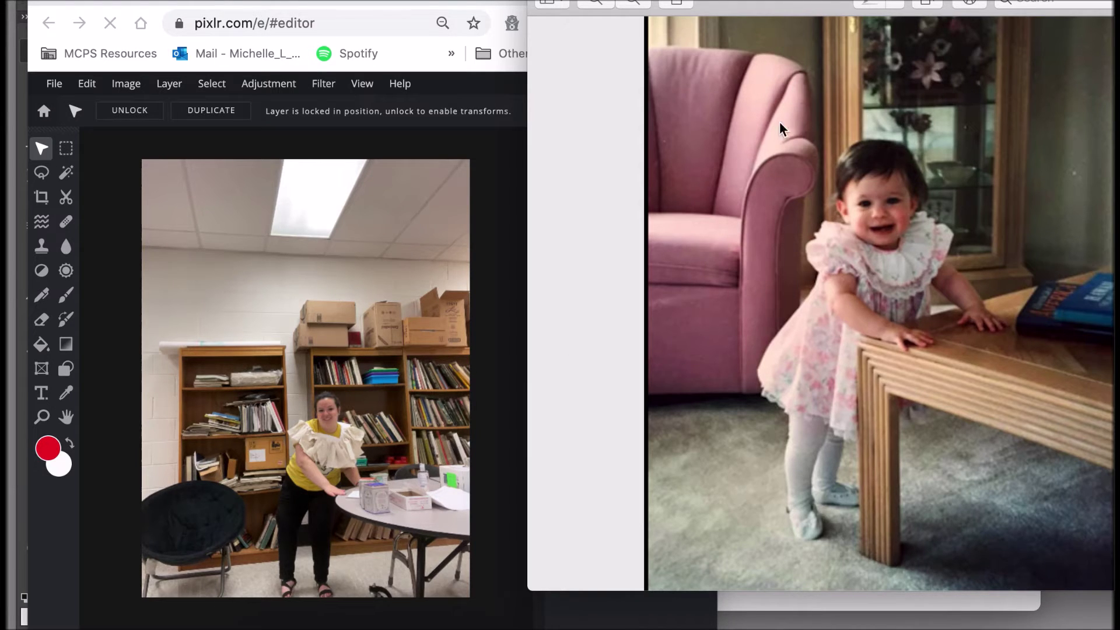
left_click(262, 140)
left_click(41, 198)
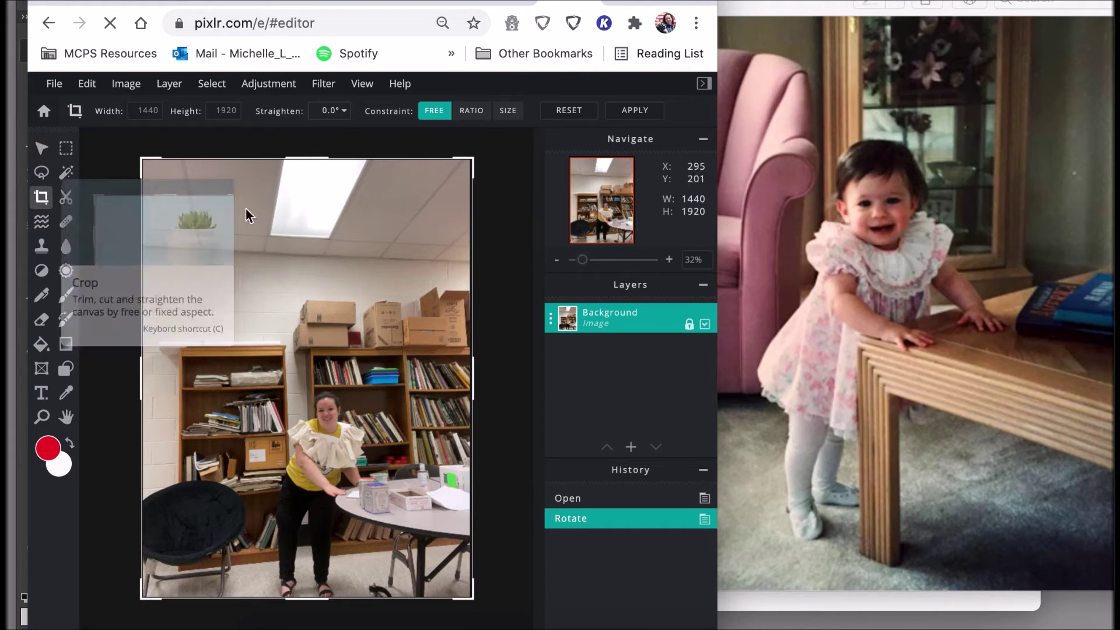
left_click_drag(309, 159, 317, 333)
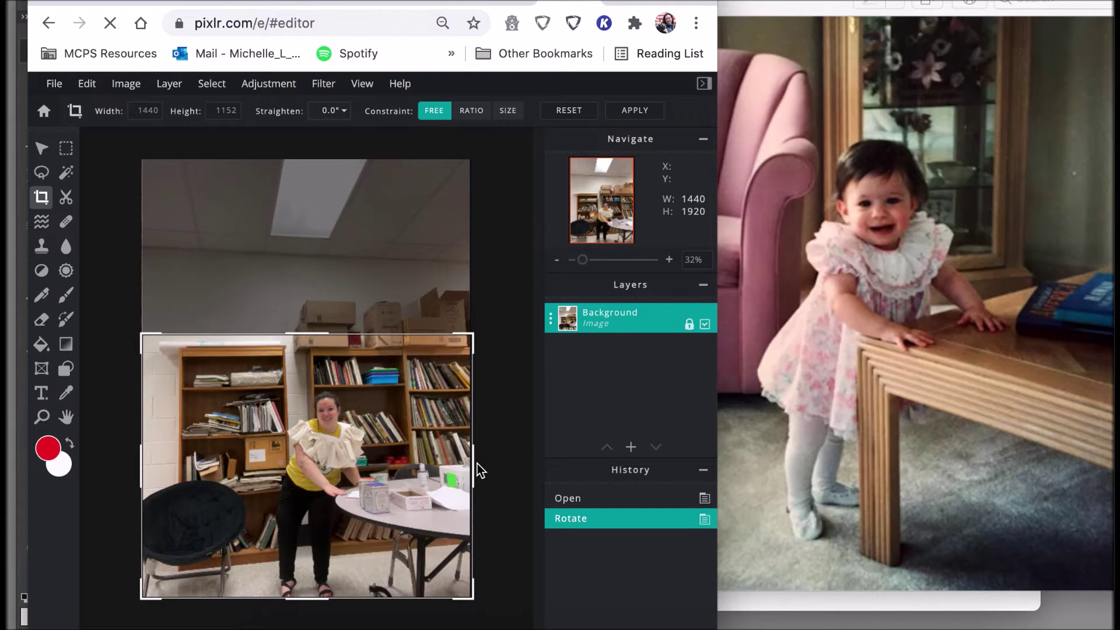
left_click_drag(479, 469, 414, 460)
left_click_drag(140, 470, 201, 463)
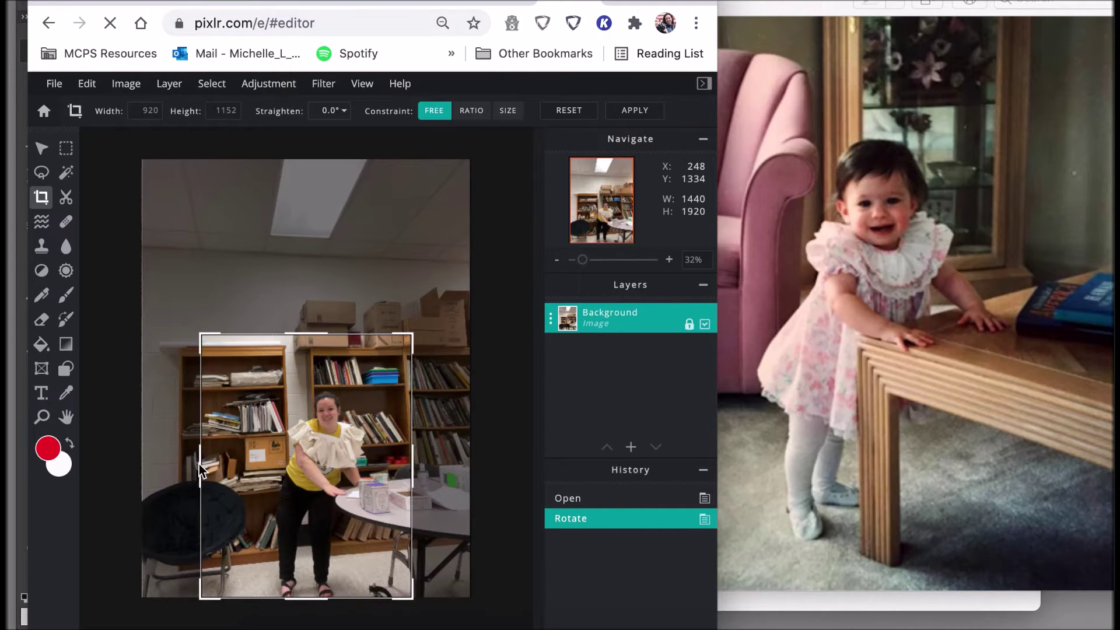
left_click(649, 112)
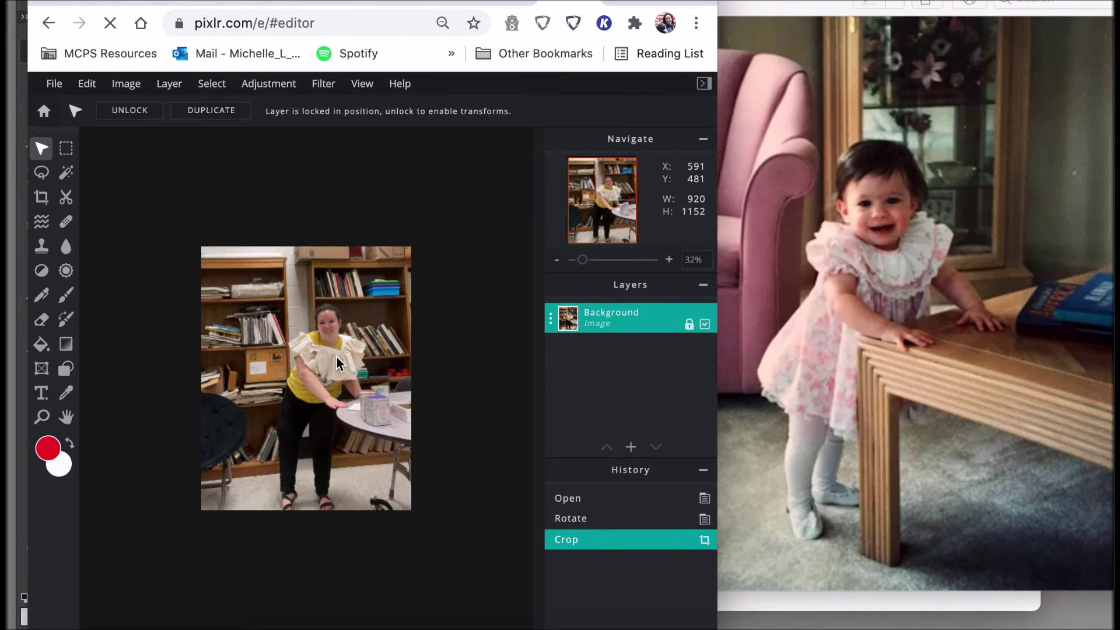
Step: Check the reference photo's colours and apply a Temperature & tint adjustment with a cooler temperature and a greener tint
scroll(337, 357, "up", 5)
scroll(337, 357, "down", 8)
scroll(337, 357, "up", 1)
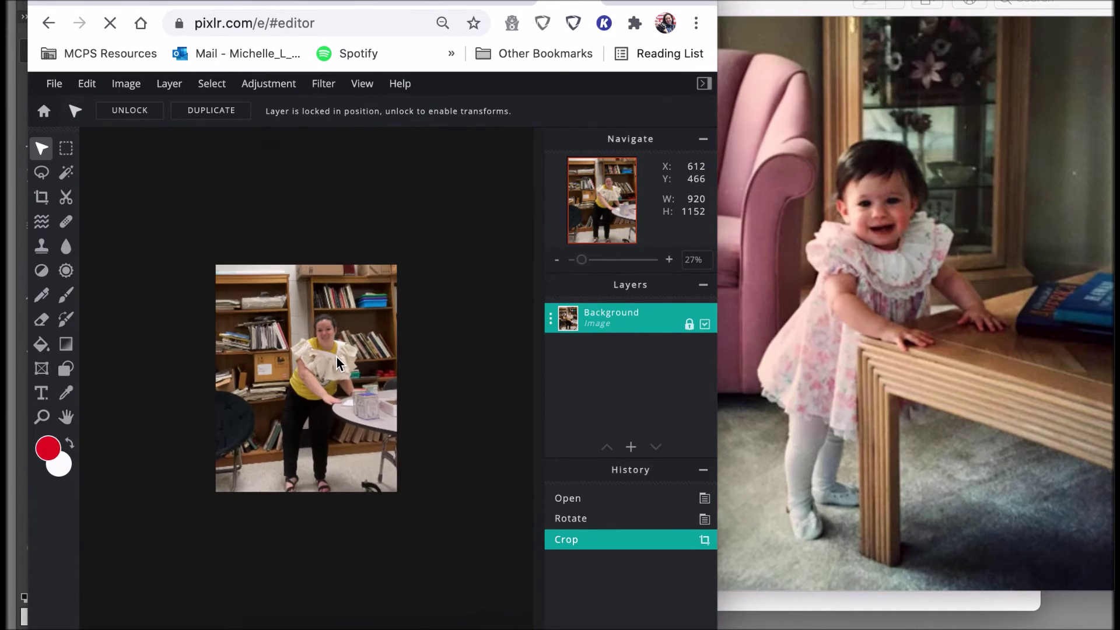
left_click(964, 24)
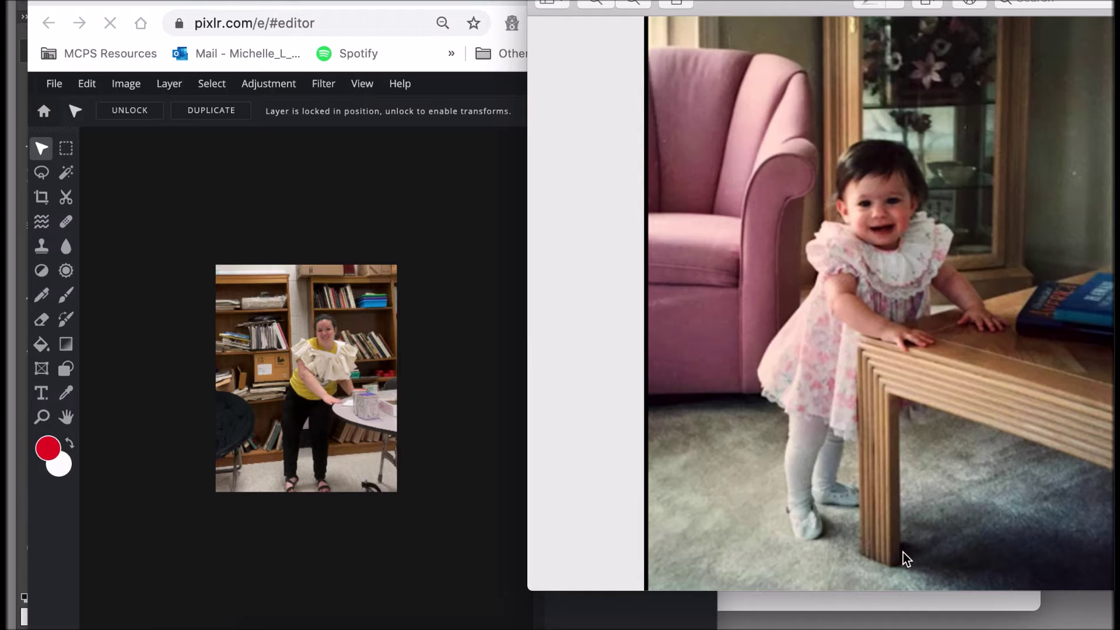
left_click(432, 241)
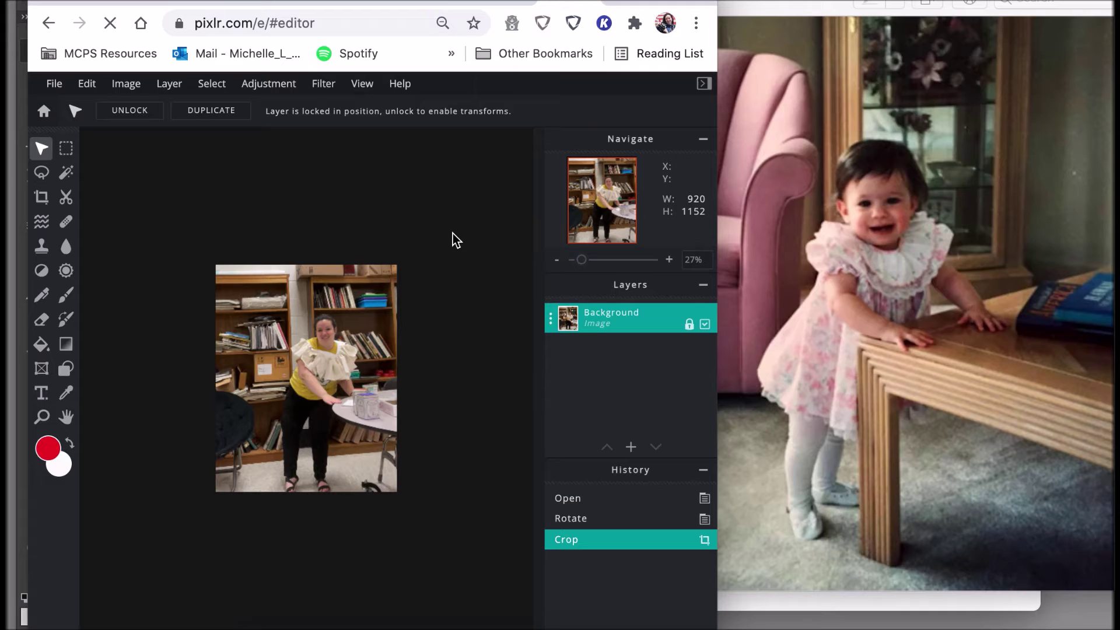
left_click(277, 88)
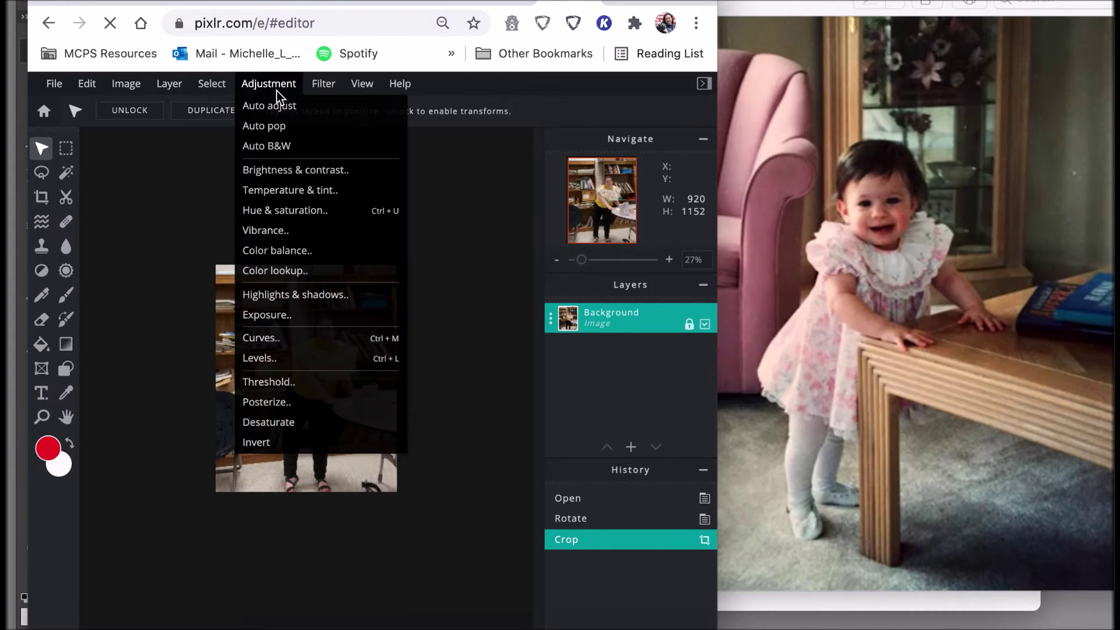
left_click(288, 185)
left_click_drag(407, 321, 474, 87)
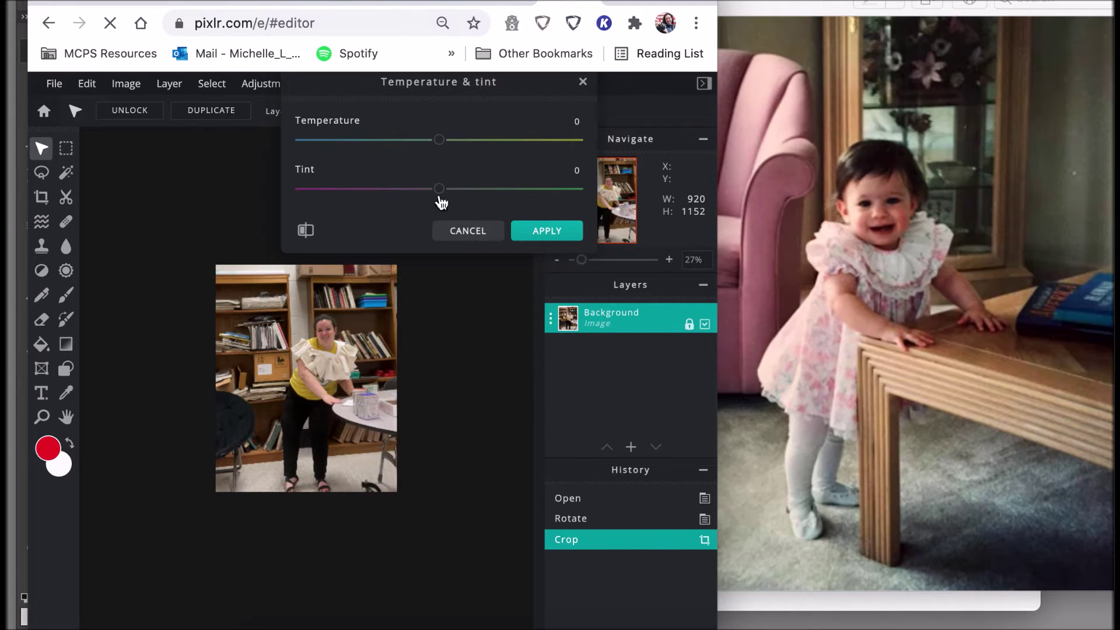
left_click_drag(442, 198, 482, 196)
left_click_drag(439, 140, 407, 143)
left_click(570, 242)
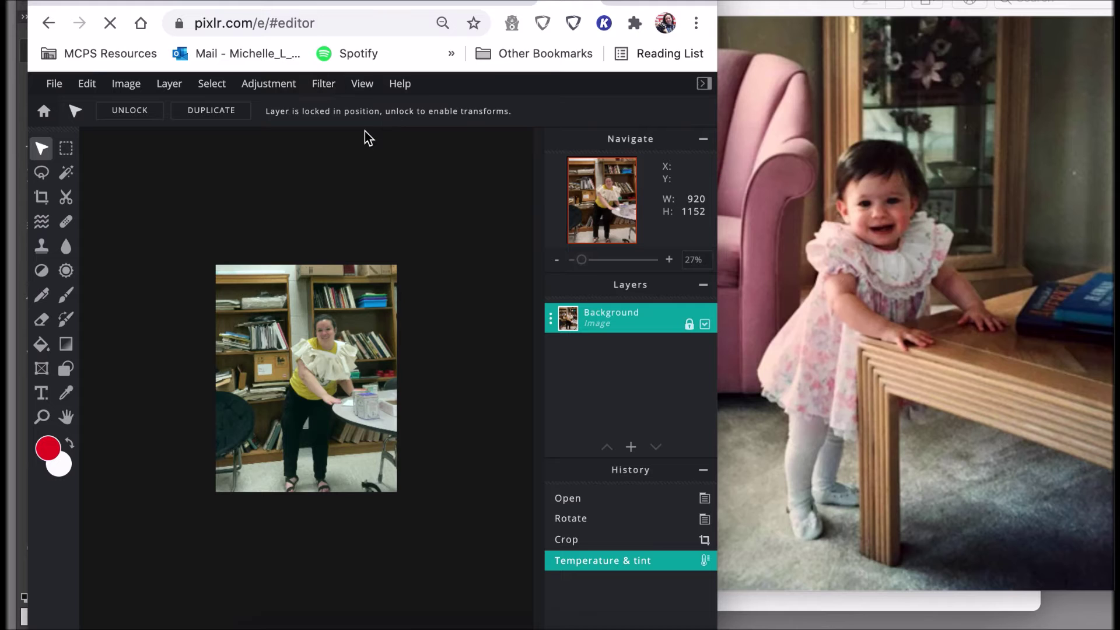
Step: Apply a Vignette filter with an amount of 64 to darken the photo's edges
left_click(330, 93)
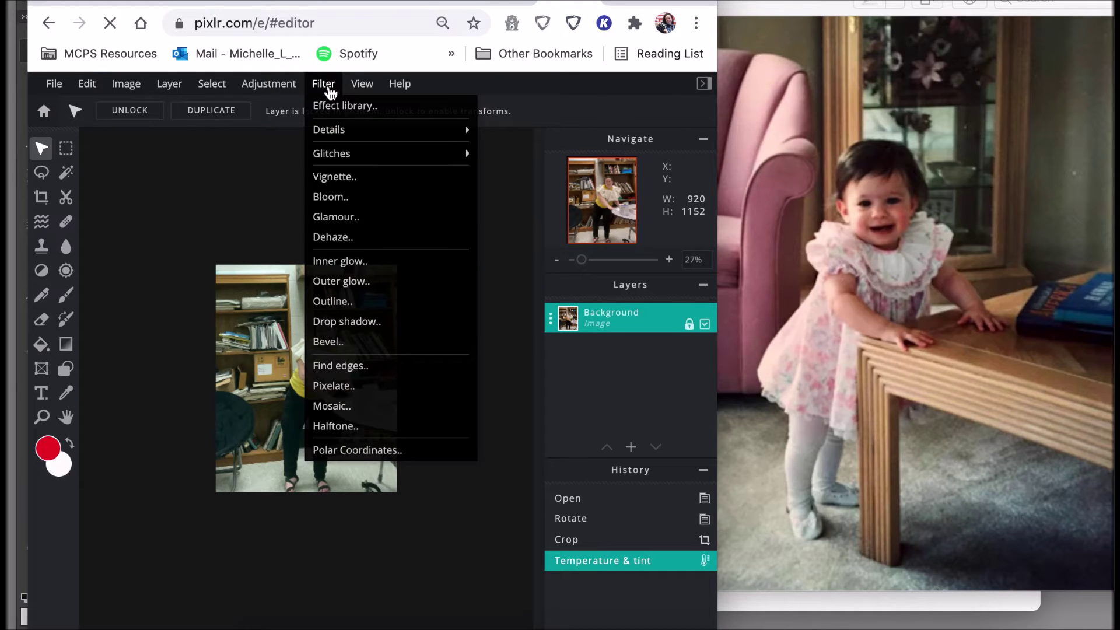
left_click(337, 178)
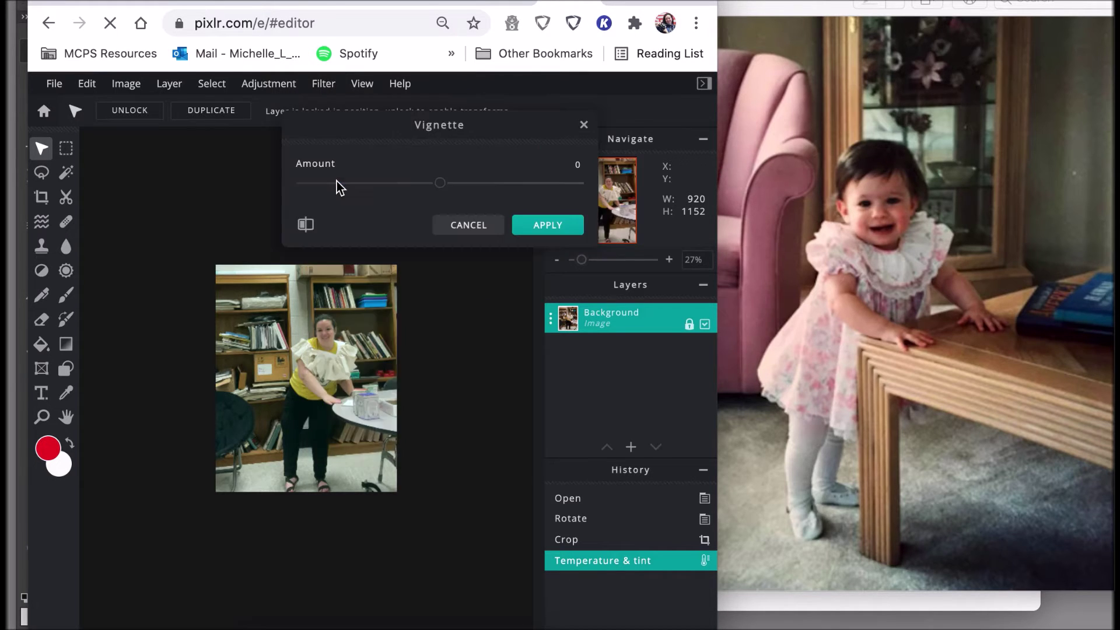
left_click_drag(442, 189, 530, 194)
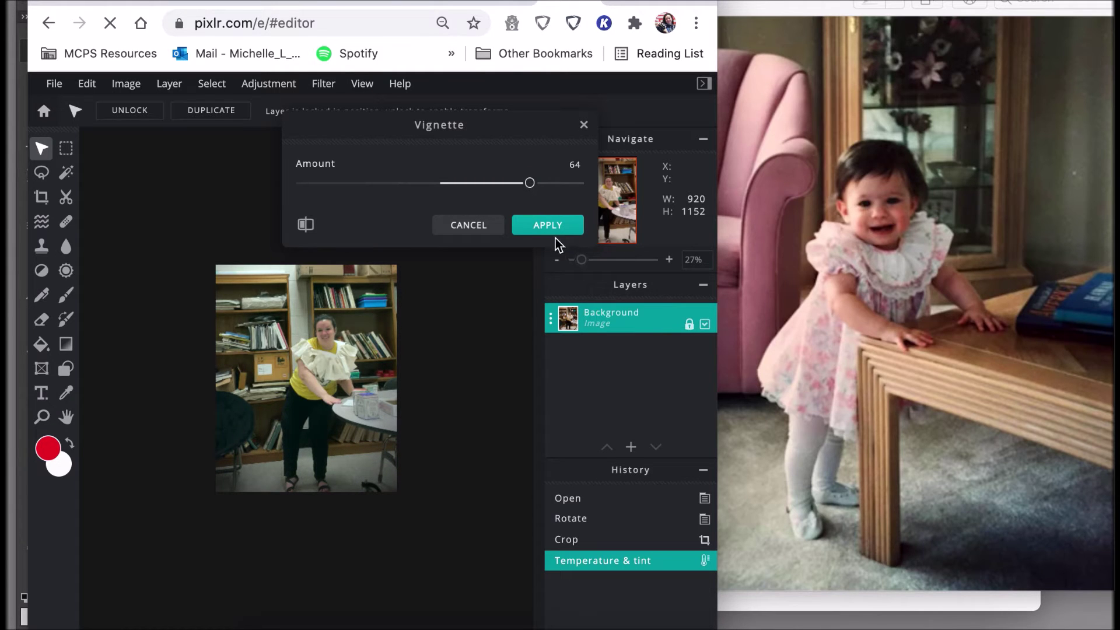
left_click(547, 226)
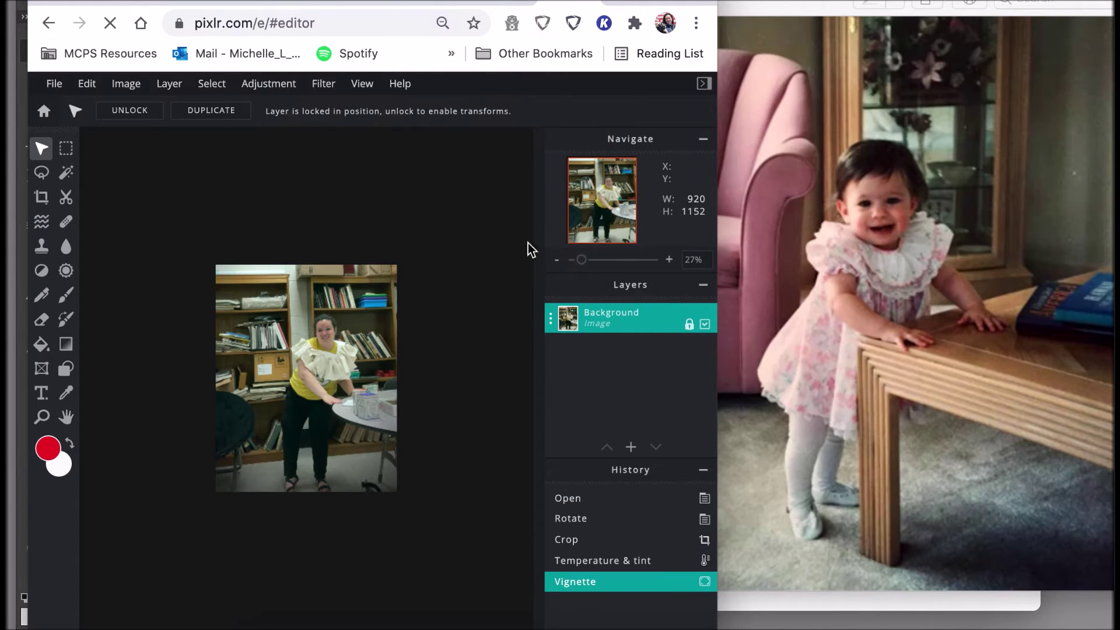
scroll(347, 349, "up", 5)
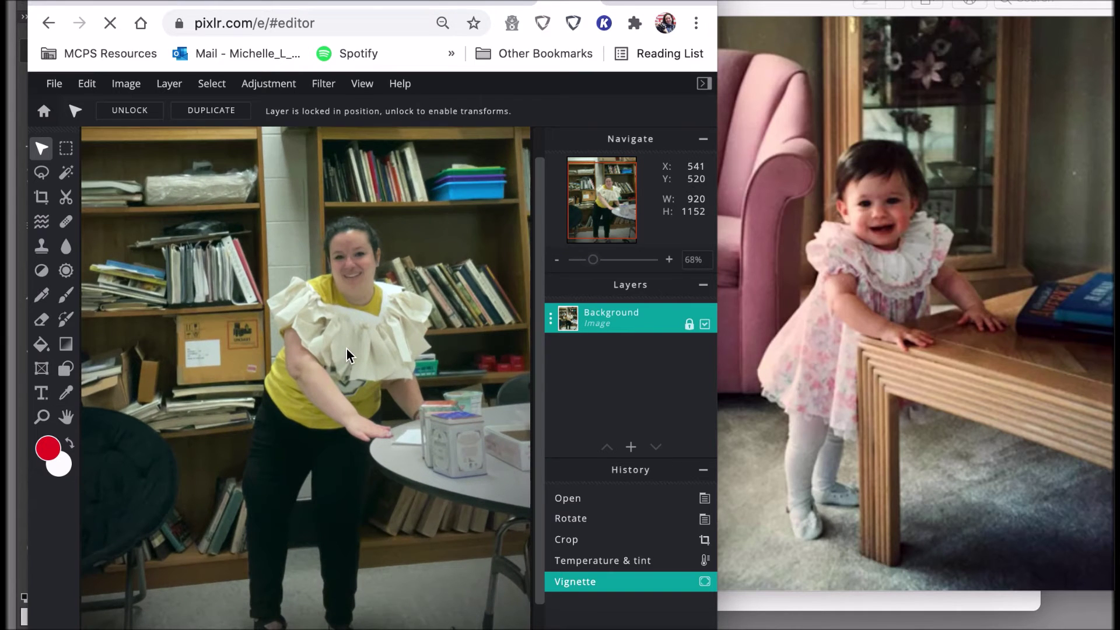
scroll(346, 349, "down", 5)
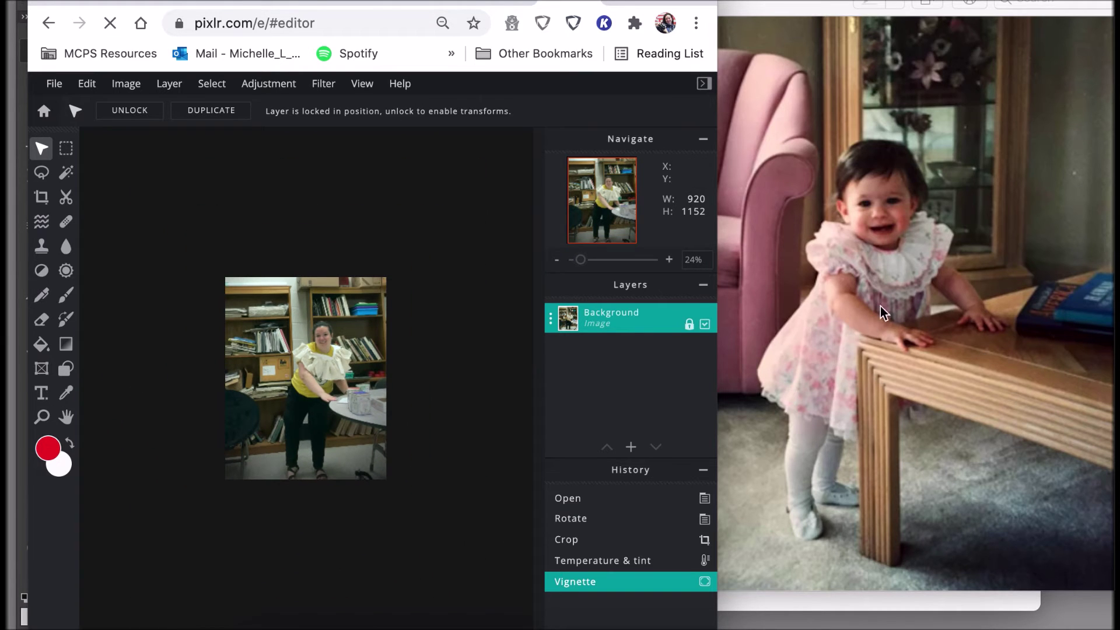
scroll(342, 357, "up", 5)
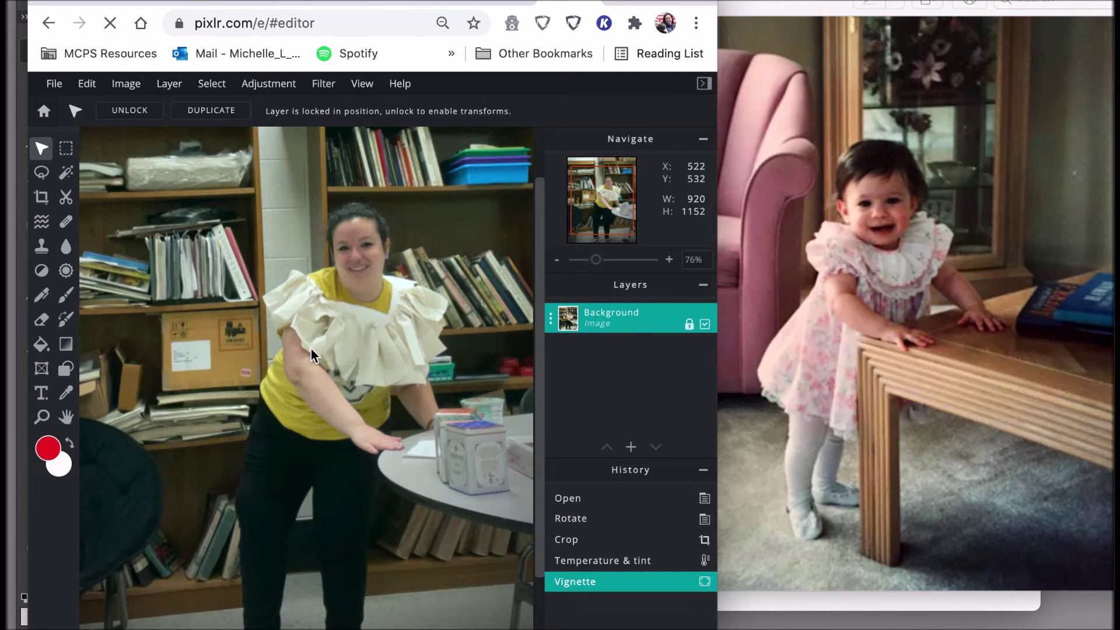
scroll(281, 419, "down", 4)
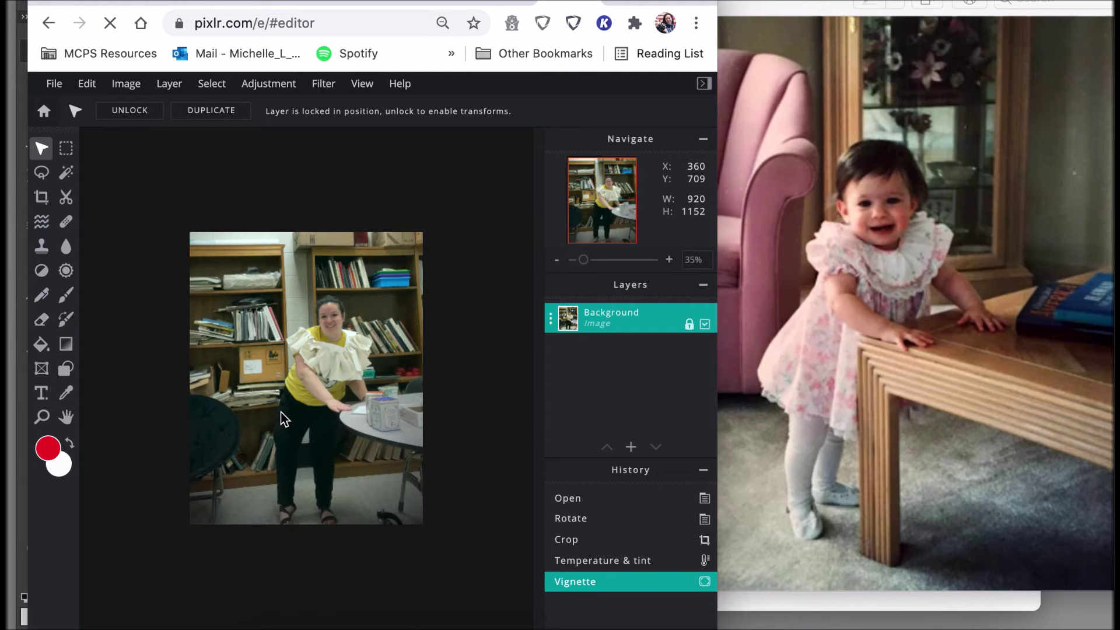
left_click(42, 172)
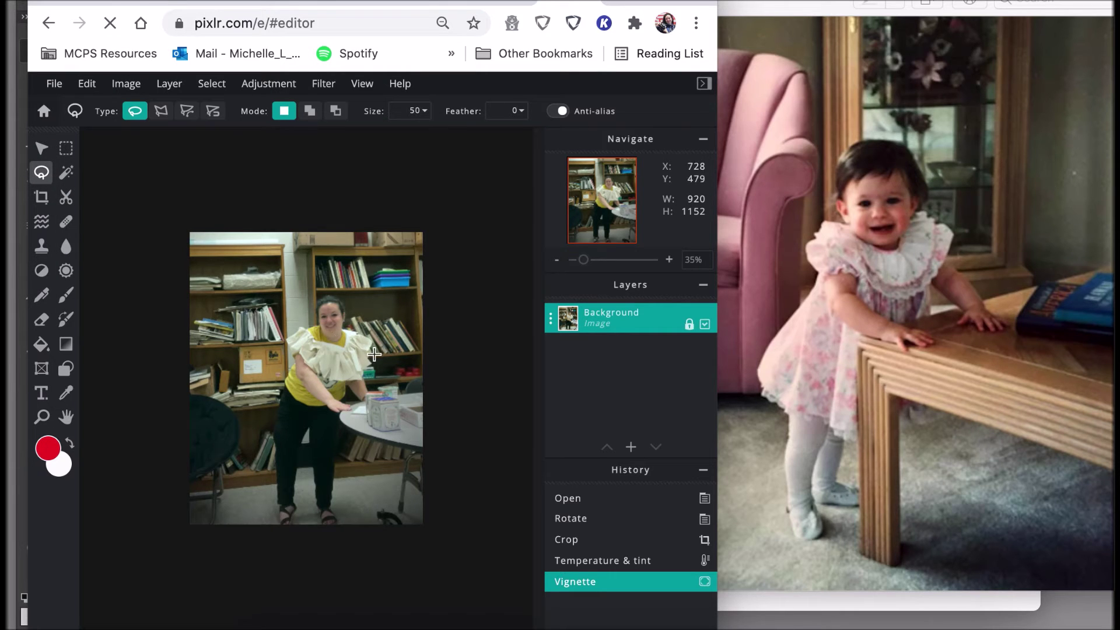
mouse_move(370, 358)
left_mouse_down()
mouse_move(357, 331)
mouse_move(326, 343)
mouse_move(301, 330)
mouse_move(286, 359)
mouse_move(298, 405)
mouse_move(359, 381)
mouse_move(369, 357)
left_mouse_up()
left_click(287, 86)
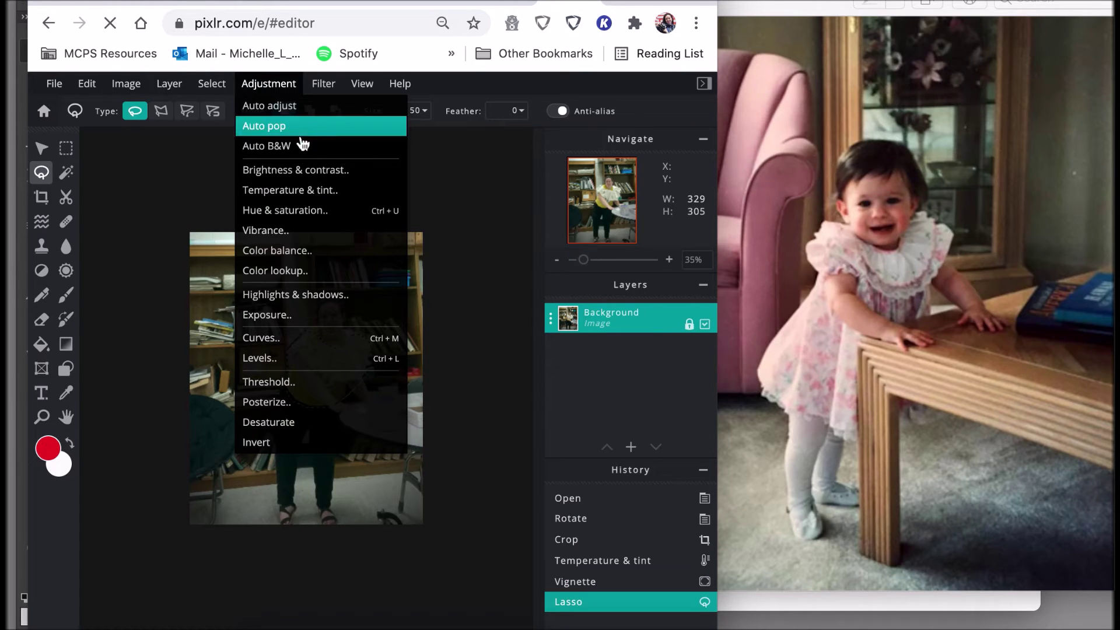
left_click(305, 207)
left_click_drag(440, 163, 500, 164)
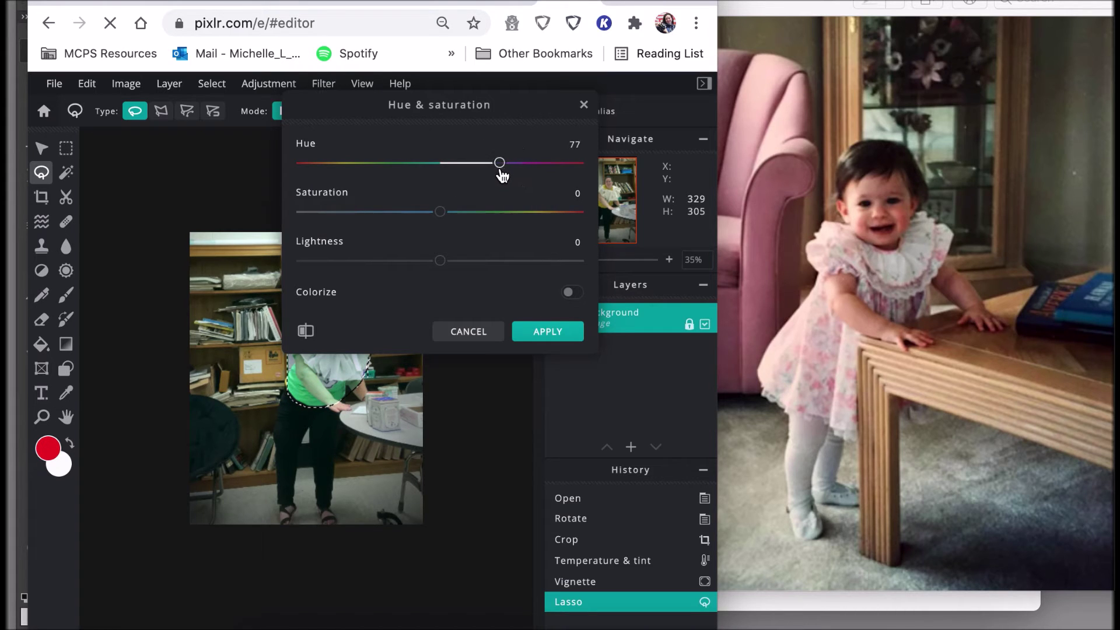
left_click(488, 333)
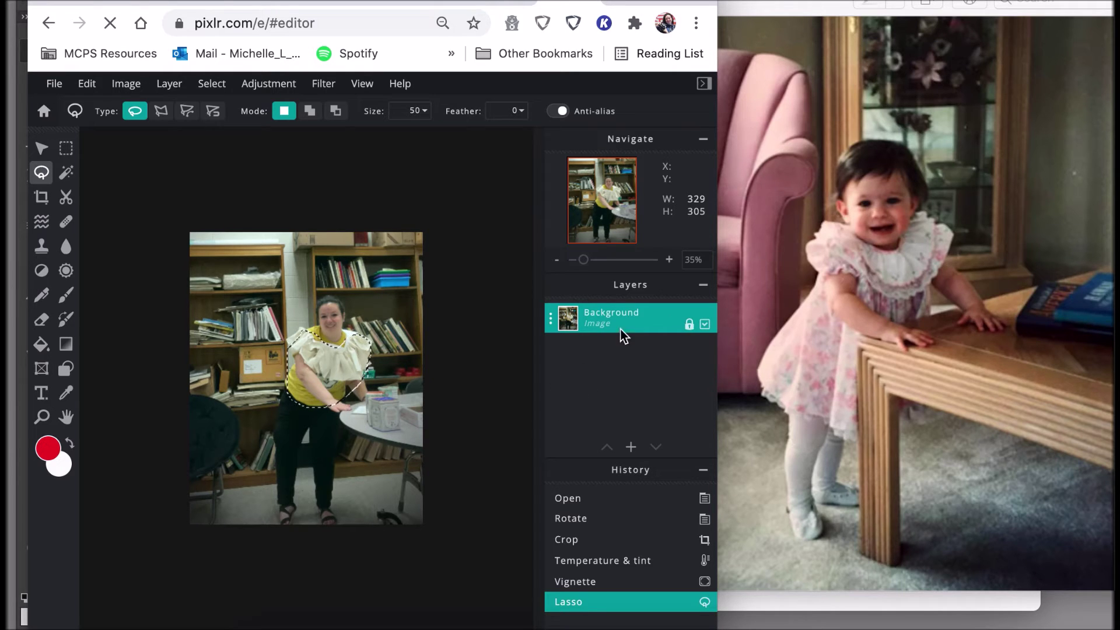
left_click(42, 148)
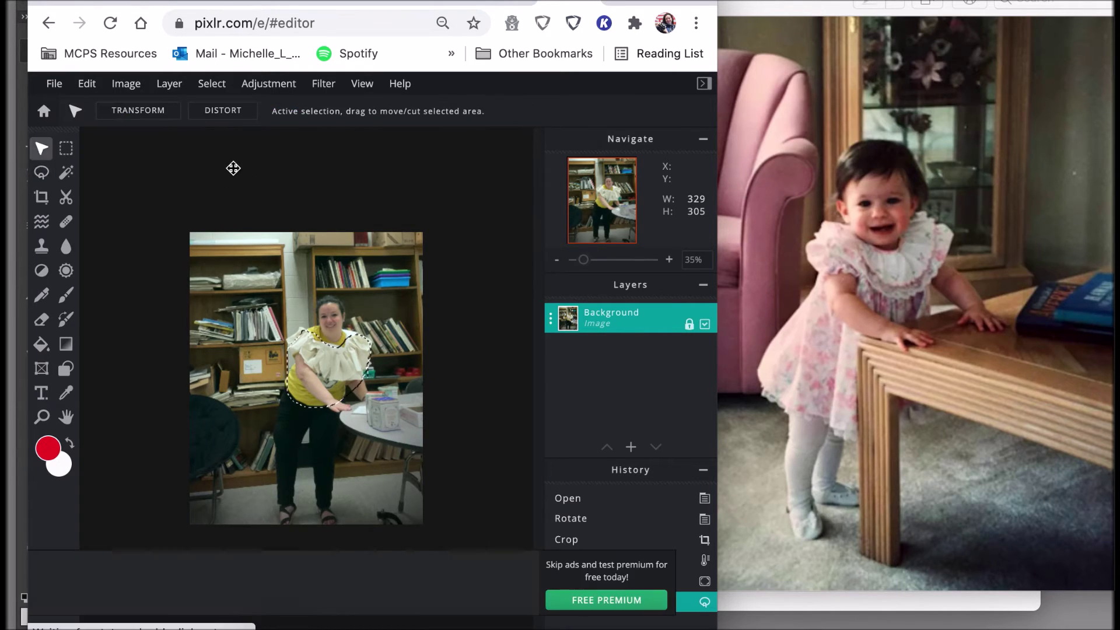
left_click(344, 270)
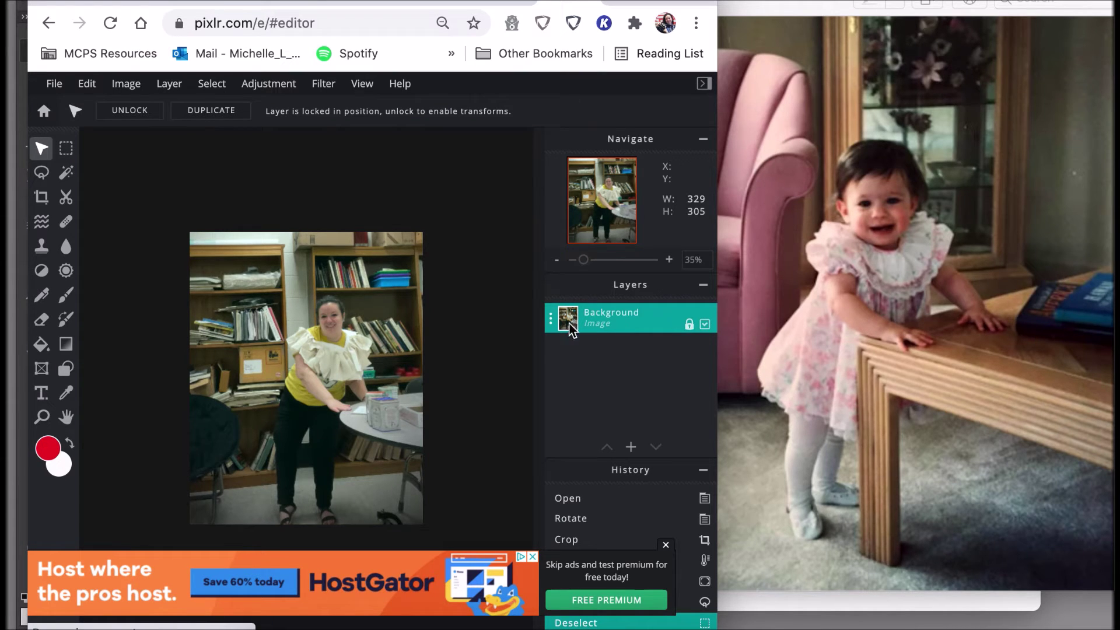
Step: Duplicate the Background layer and apply Hue & saturation to the copy with hue -108, saturation -15 and lightness 20
left_click(551, 320)
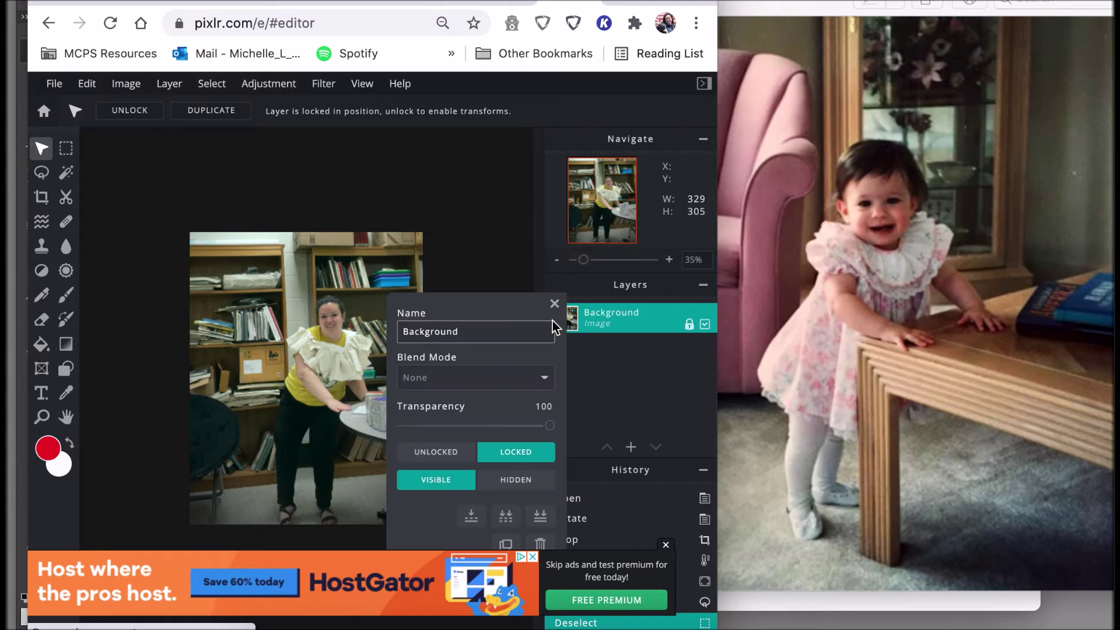
left_click(505, 542)
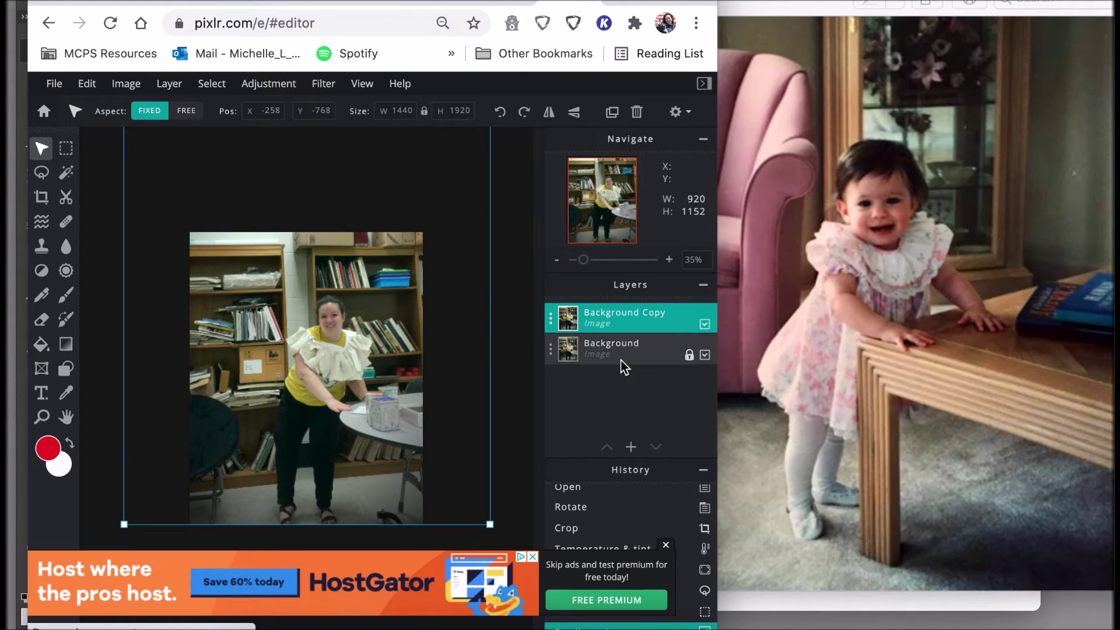
left_click(290, 86)
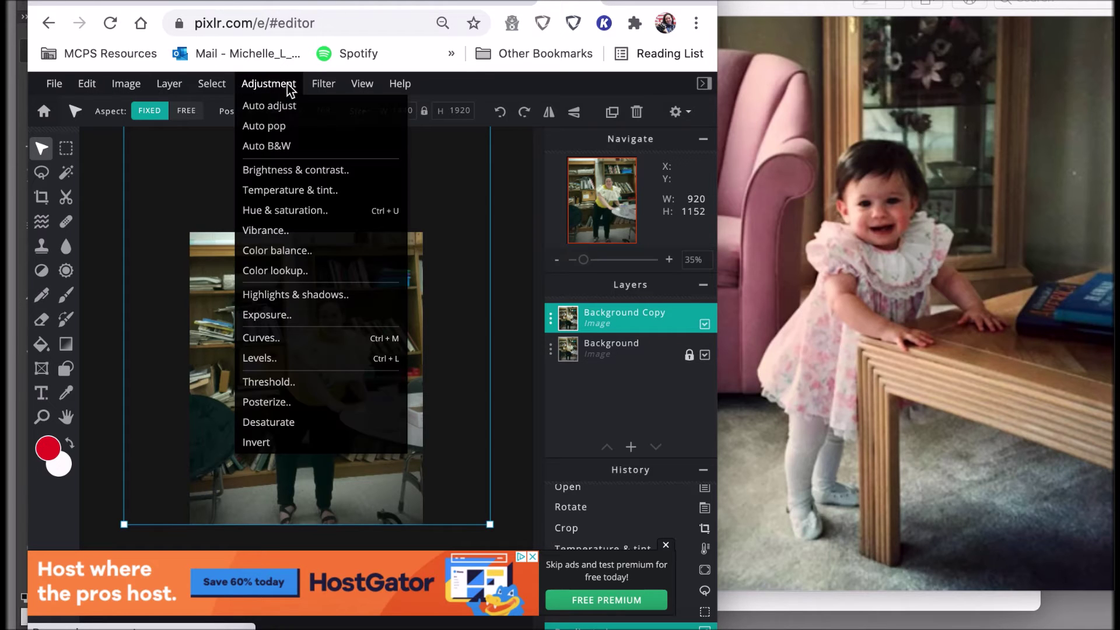
left_click(291, 211)
left_click_drag(445, 113, 576, 120)
left_click_drag(564, 168, 482, 169)
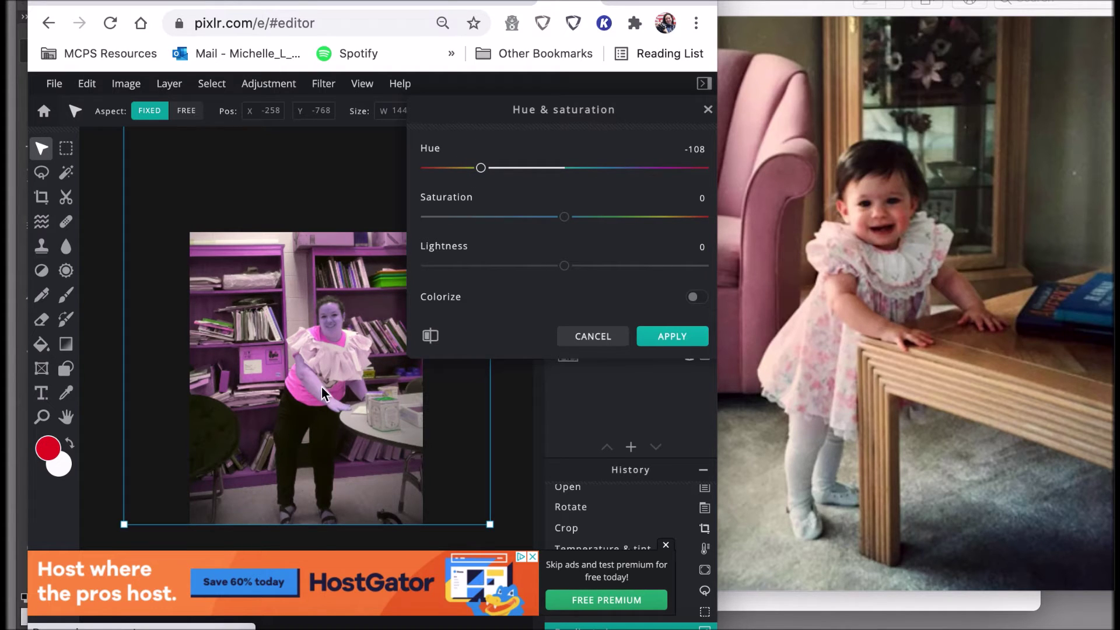
left_click_drag(564, 216, 544, 220)
left_click_drag(570, 268, 593, 270)
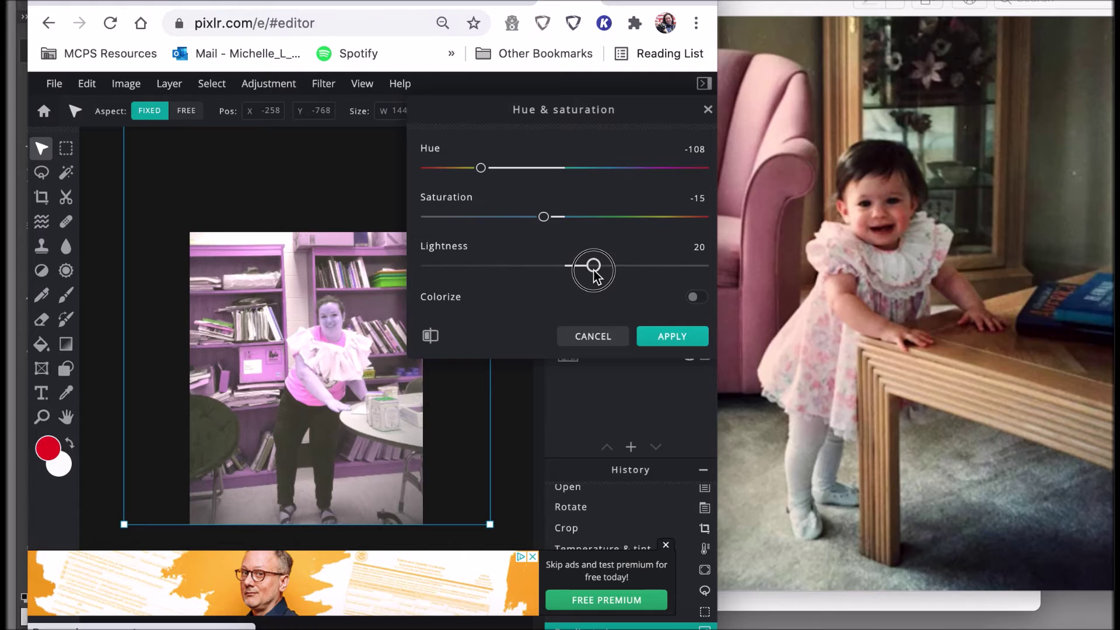
left_click(658, 344)
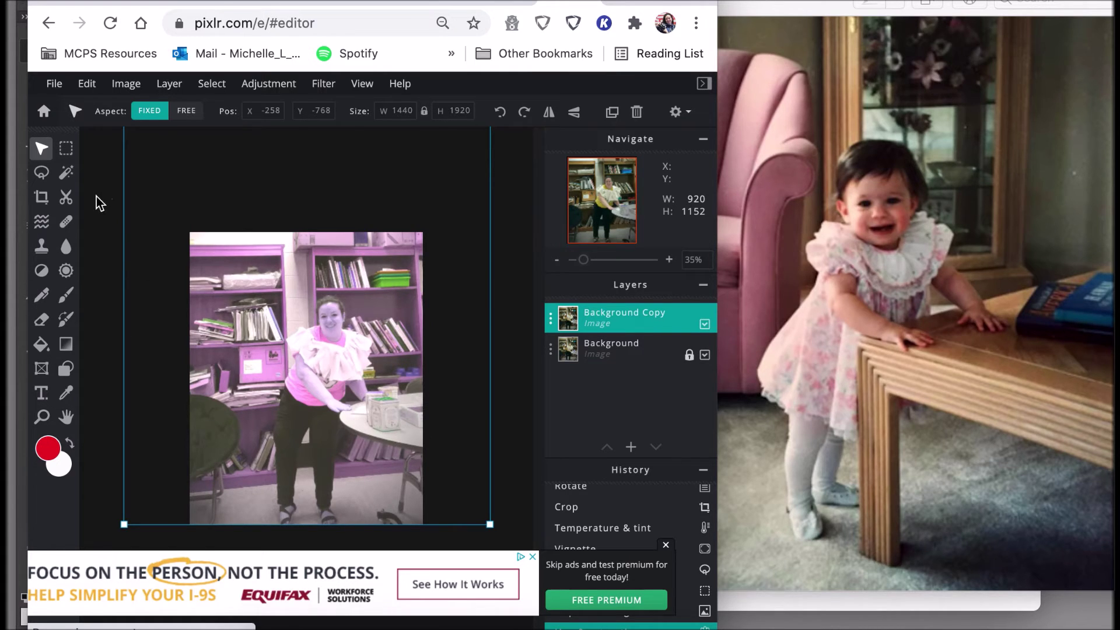
Step: Erase the tinted copy over the bookshelves, floor and legs around the woman with a soft 500 px eraser
left_click(41, 320)
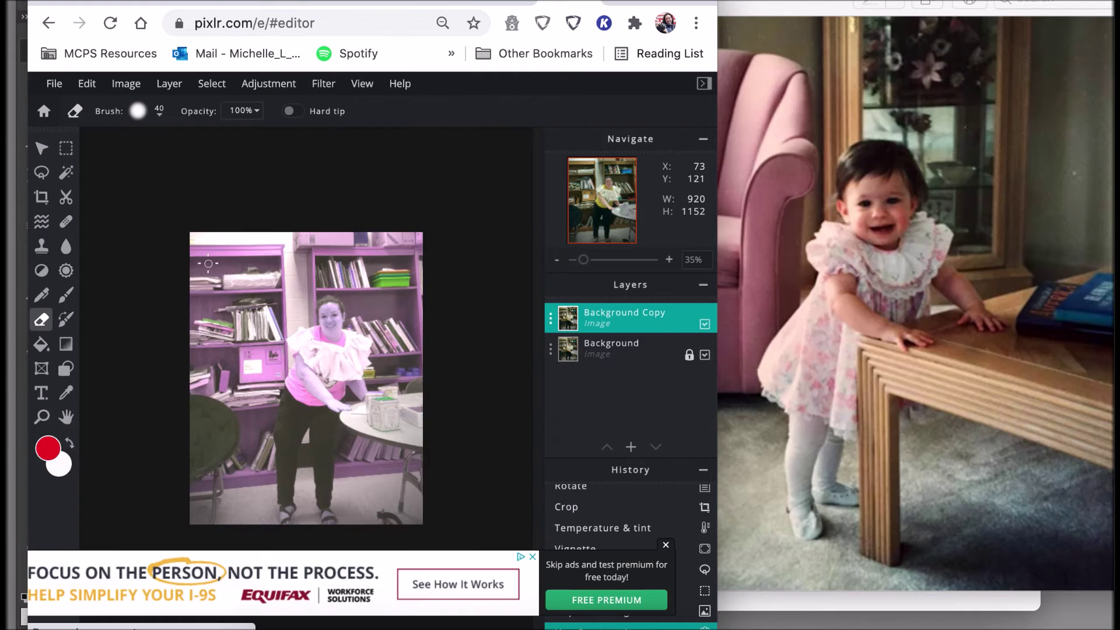
left_click(140, 111)
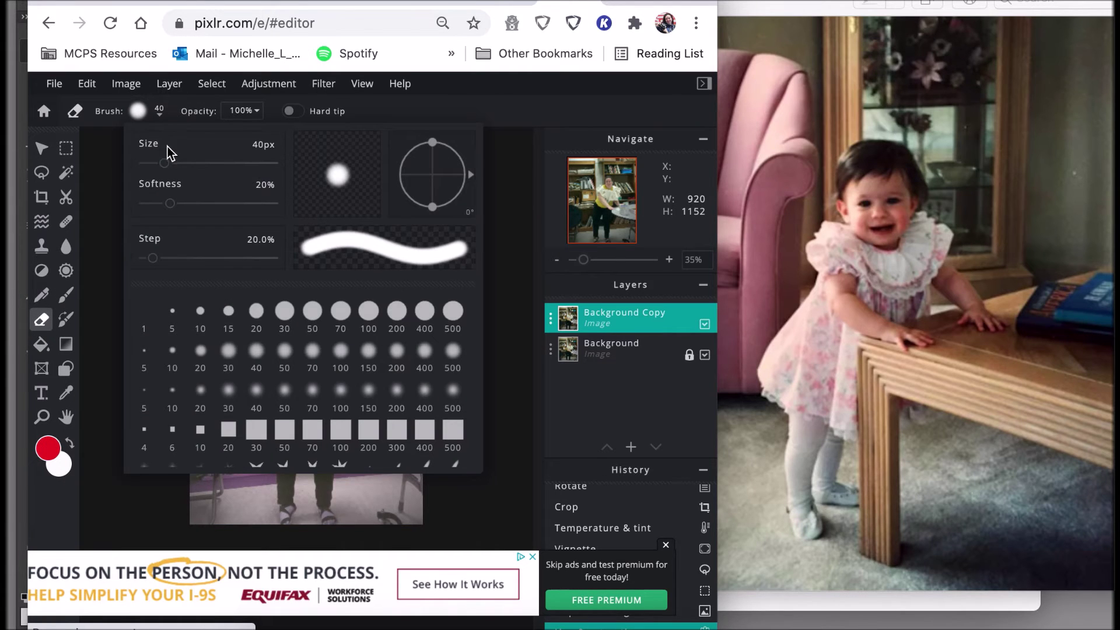
left_click_drag(170, 163, 193, 163)
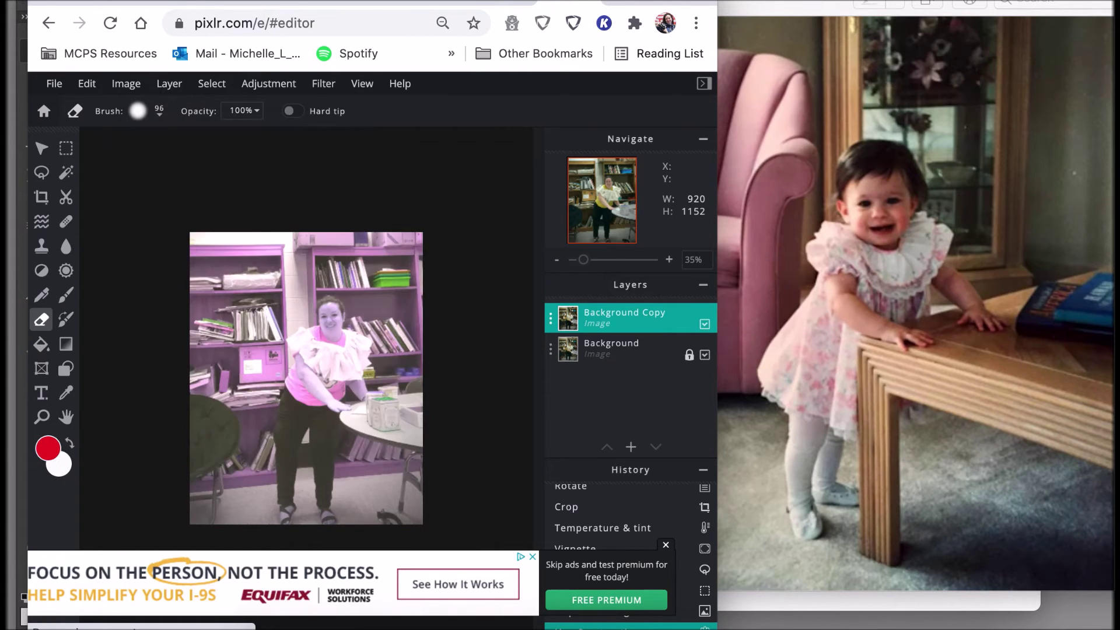
left_click(140, 111)
left_click_drag(193, 163, 236, 162)
mouse_move(396, 222)
left_mouse_down()
mouse_move(193, 277)
mouse_move(274, 315)
mouse_move(300, 471)
mouse_move(424, 366)
left_mouse_up()
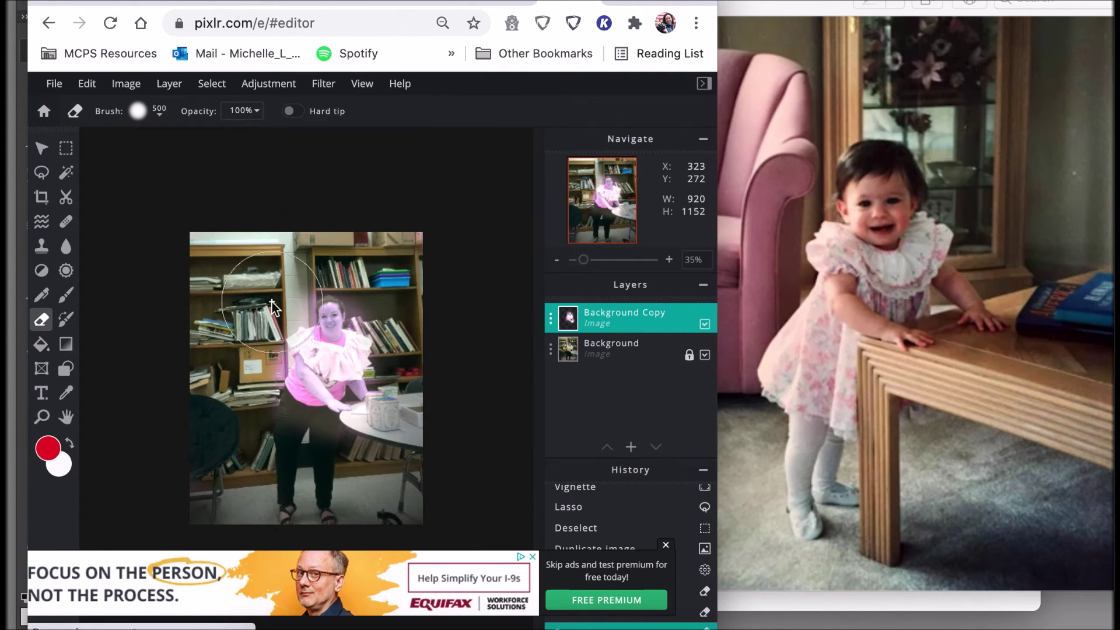
Step: Erase the remaining tint around the blouse and over the woman's face and the table with a 120 px eraser
key("super+plus")
left_click(157, 111)
left_click_drag(236, 163, 198, 162)
mouse_move(362, 261)
left_mouse_down()
mouse_move(406, 266)
mouse_move(295, 241)
mouse_move(223, 321)
mouse_move(254, 363)
mouse_move(236, 434)
mouse_move(254, 356)
mouse_move(232, 396)
mouse_move(257, 453)
mouse_move(365, 486)
mouse_move(406, 518)
mouse_move(338, 535)
mouse_move(461, 467)
mouse_move(484, 328)
mouse_move(465, 324)
mouse_move(449, 455)
left_mouse_up()
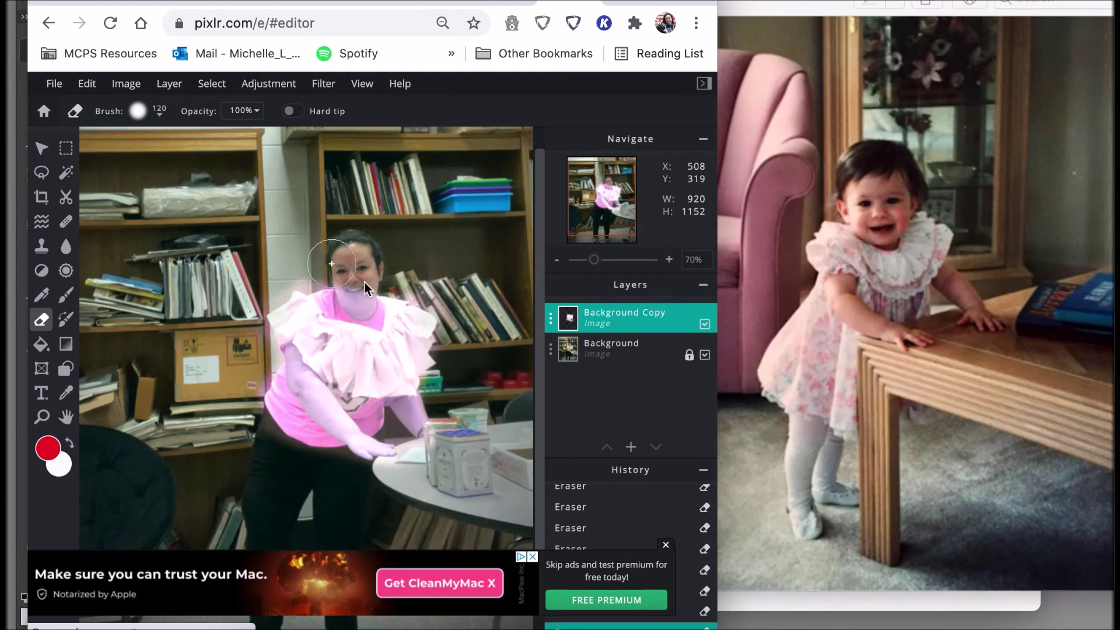
Step: Erase the tint from the woman's neck, arms and hands with a smaller eraser, keeping only the blouse pink
left_click(157, 110)
left_click_drag(198, 162, 186, 162)
mouse_move(380, 304)
left_mouse_down()
mouse_move(322, 279)
mouse_move(284, 290)
mouse_move(263, 335)
left_mouse_up()
mouse_move(387, 450)
left_mouse_down()
mouse_move(321, 405)
mouse_move(292, 353)
mouse_move(304, 384)
mouse_move(345, 420)
mouse_move(295, 382)
mouse_move(327, 421)
left_mouse_up()
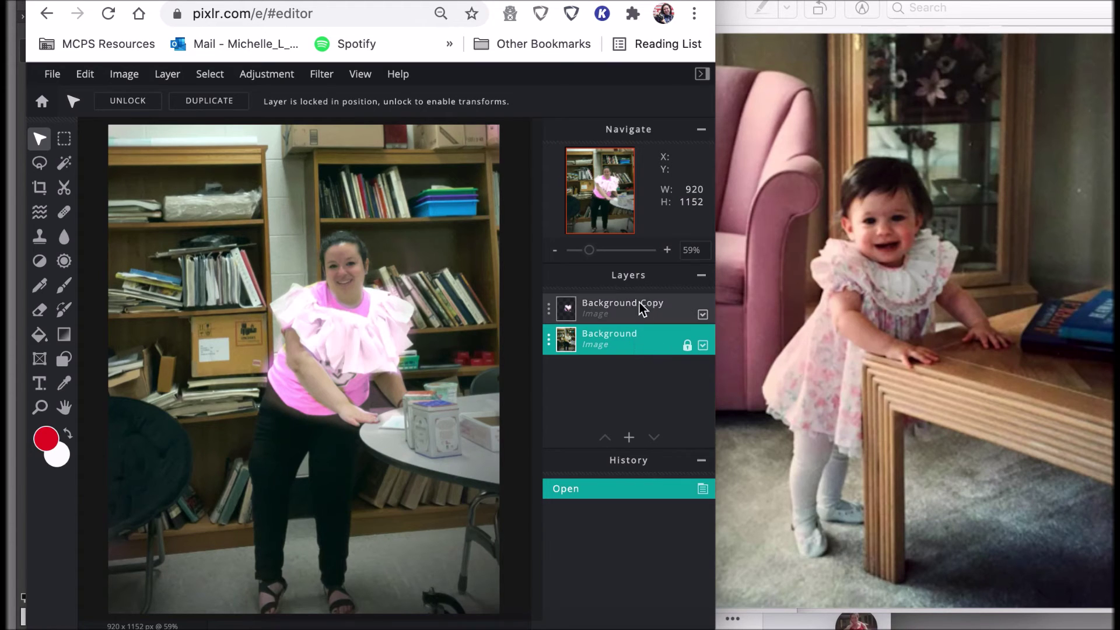
Step: Apply a Color balance adjustment to the Background layer with more red in the midtones
left_click(264, 86)
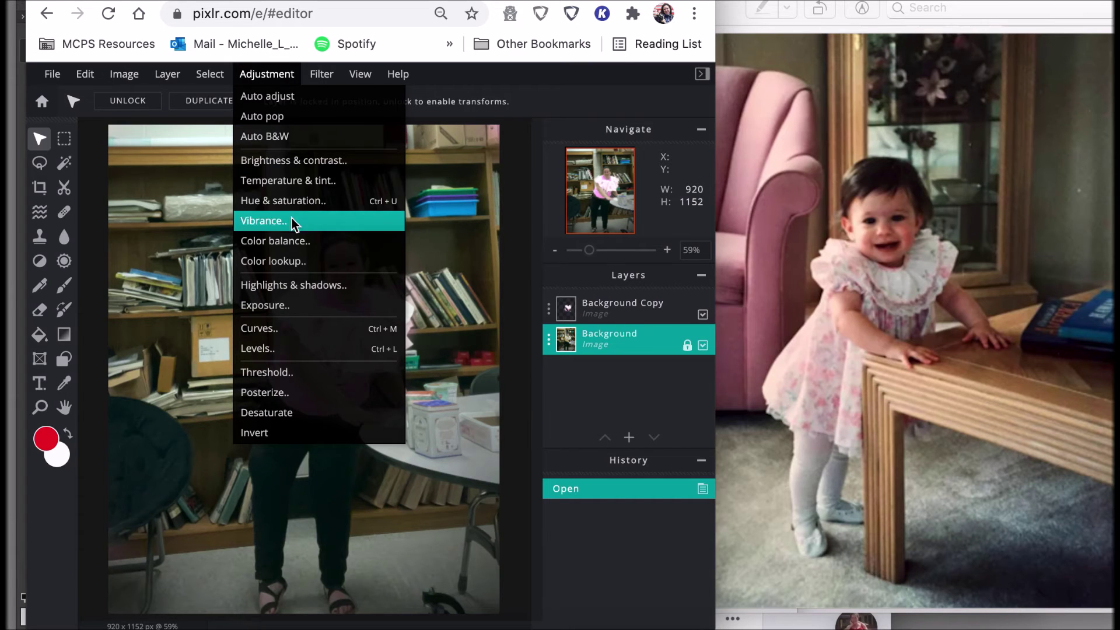
left_click(292, 236)
left_click_drag(357, 273, 583, 62)
left_click_drag(595, 171, 633, 172)
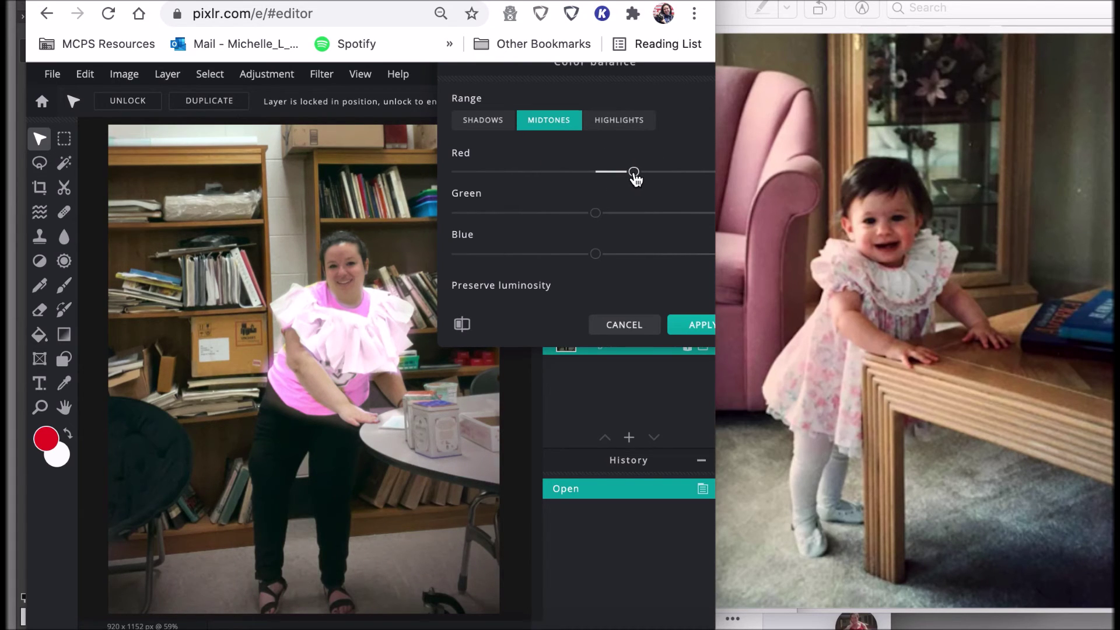
left_click(692, 336)
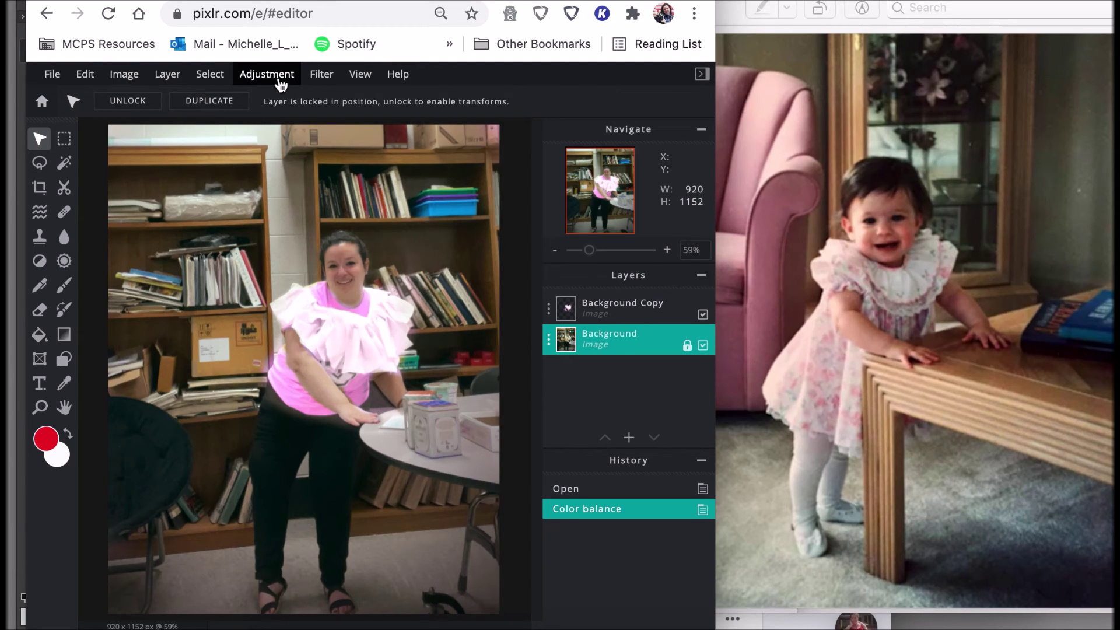
Step: Apply a Brightness & contrast adjustment to the Background layer with brightness 7 and contrast 21
left_click(277, 81)
left_click(288, 159)
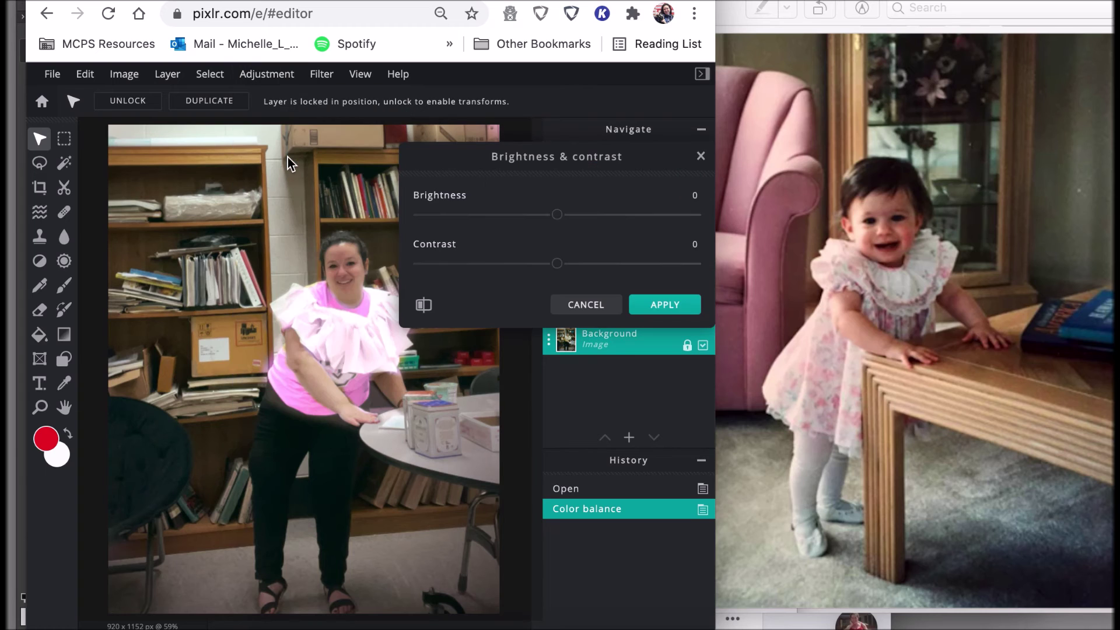
left_click_drag(562, 225, 581, 222)
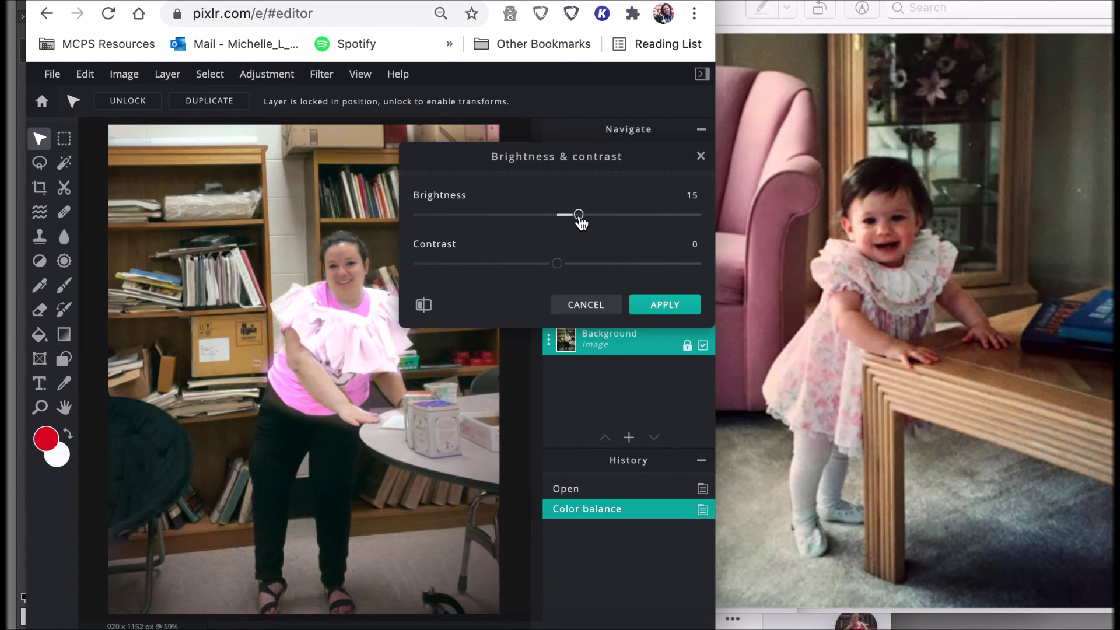
left_click_drag(564, 263, 588, 266)
left_click_drag(572, 169, 297, 48)
left_click_drag(305, 102, 295, 98)
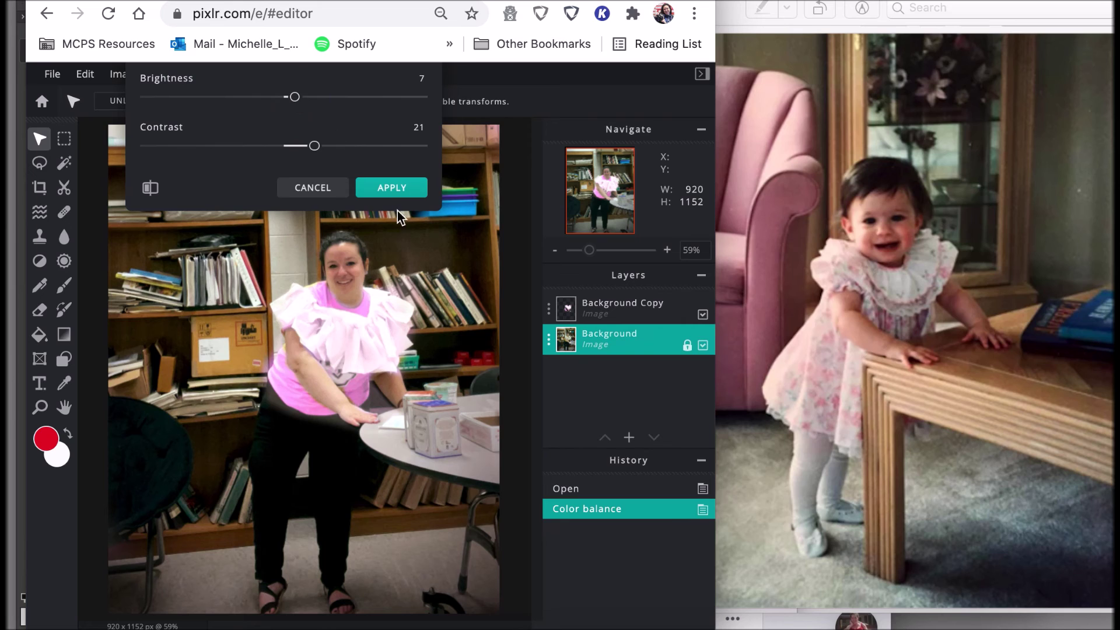
left_click(393, 192)
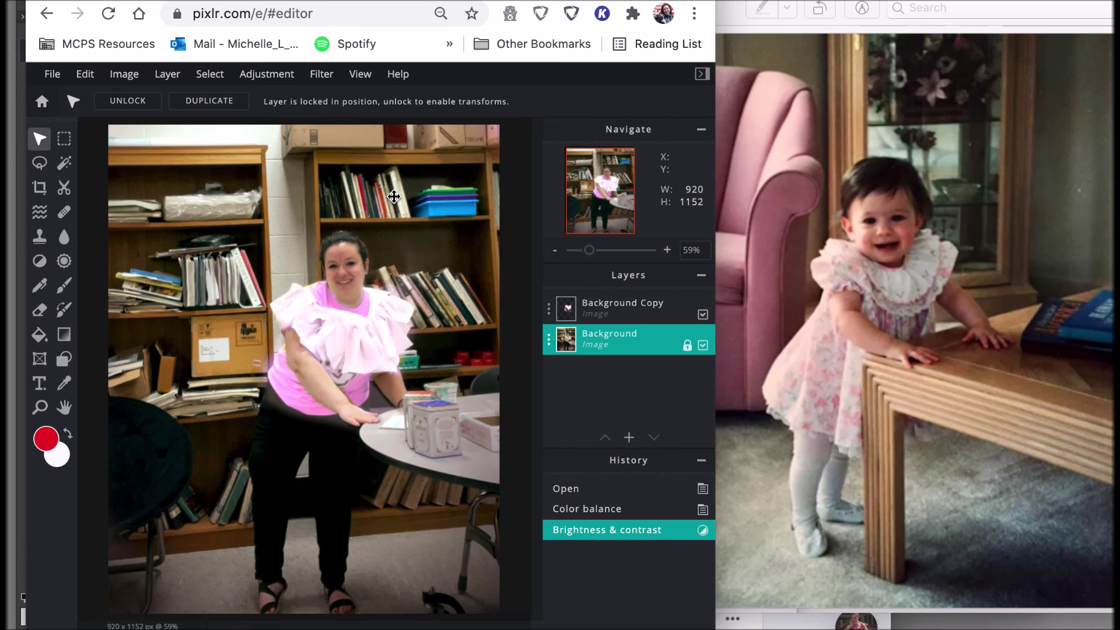
Step: Apply a Blur filter with a small amount to the Background layer to soften the photo slightly
left_click(322, 75)
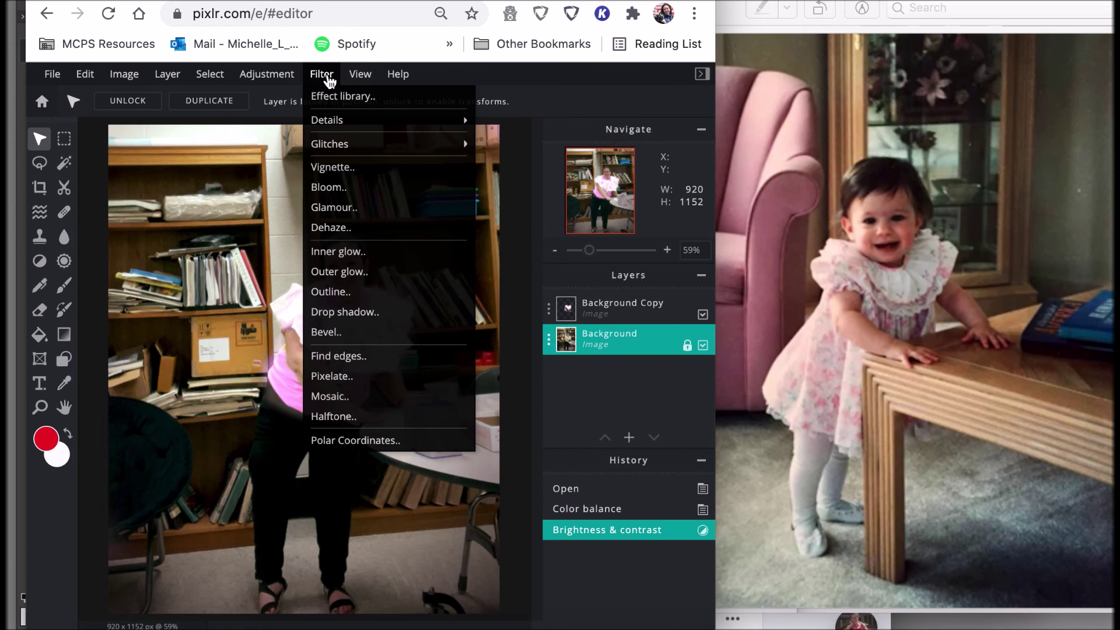
mouse_move(335, 121)
left_click(355, 75)
left_click(321, 74)
mouse_move(342, 120)
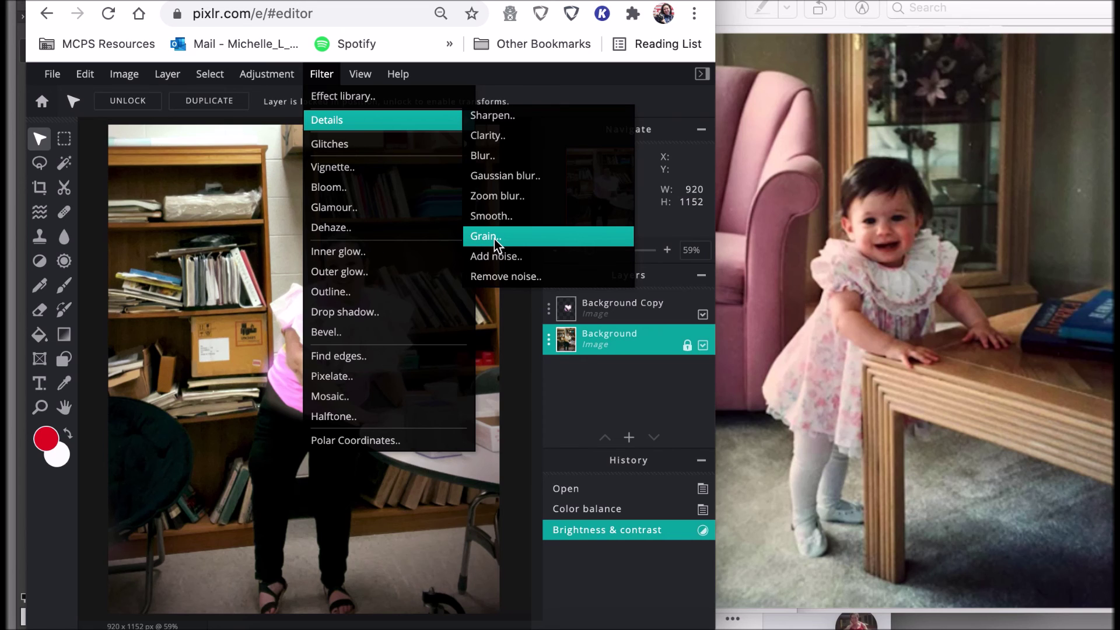
left_click(505, 157)
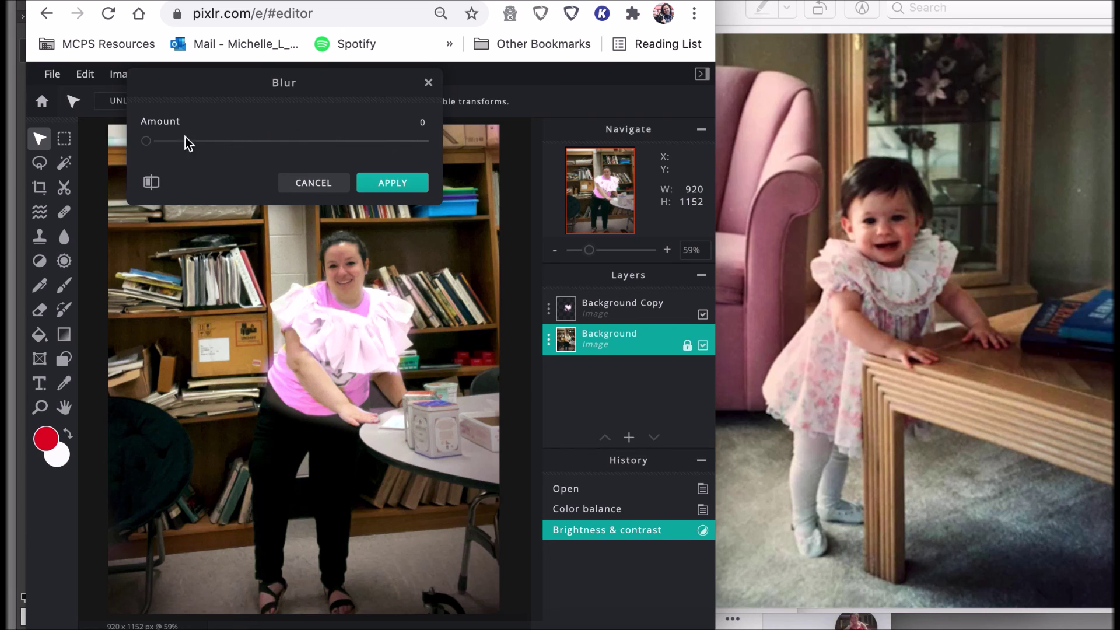
left_click_drag(146, 141, 166, 149)
left_click(167, 146)
left_click_drag(167, 146, 161, 146)
left_click(381, 196)
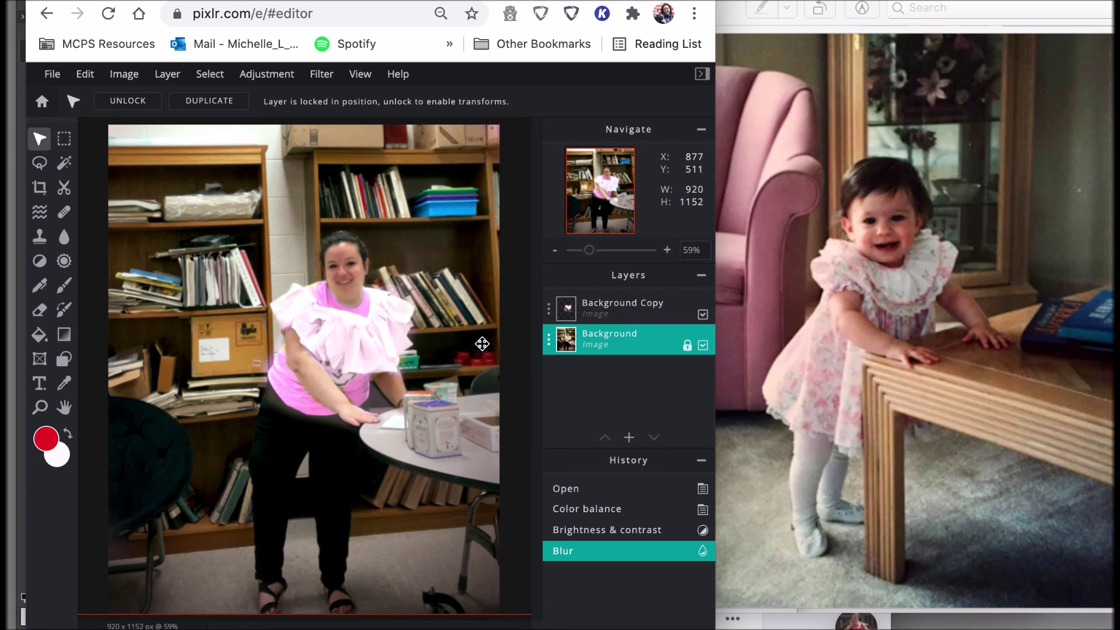
Step: Save the edited photo as a JPG at 100% quality and download it
left_click(60, 81)
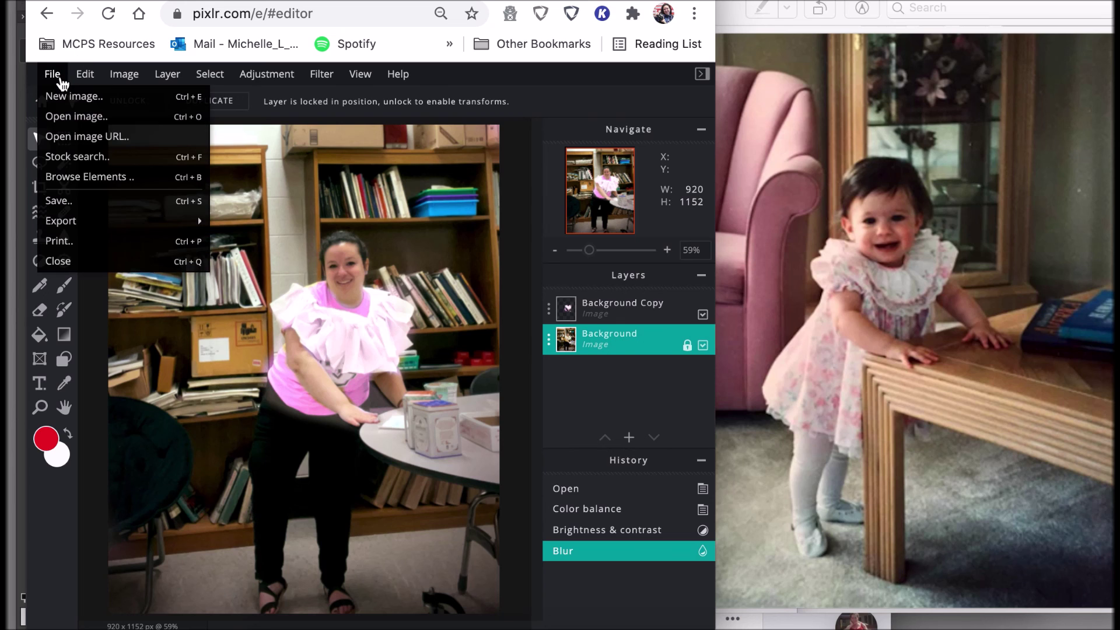
left_click(68, 200)
left_click_drag(450, 269, 505, 267)
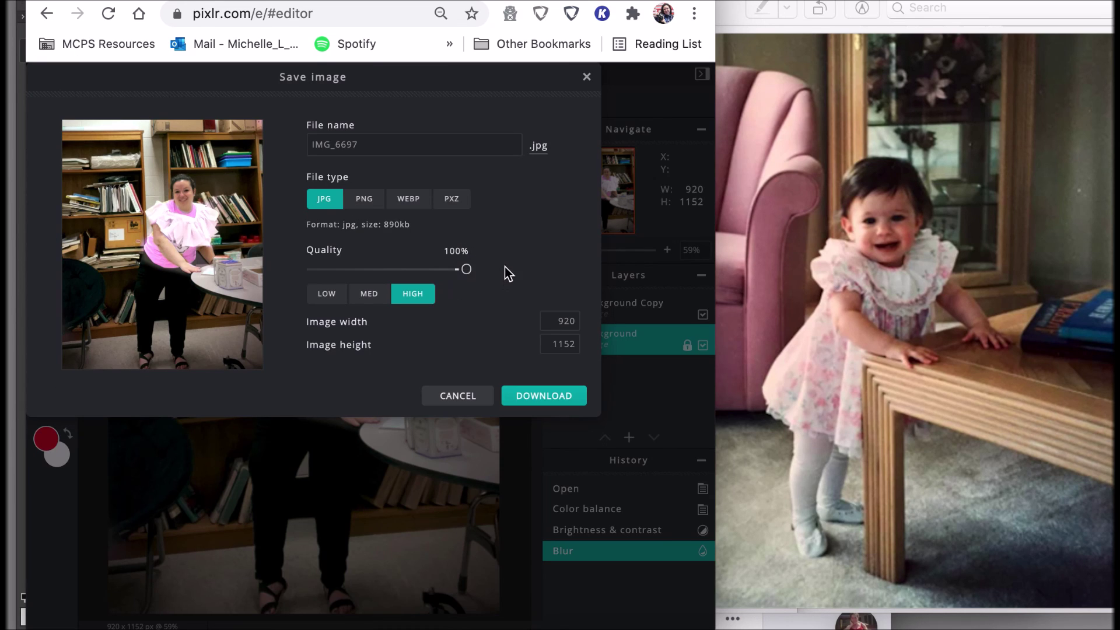
left_click(543, 396)
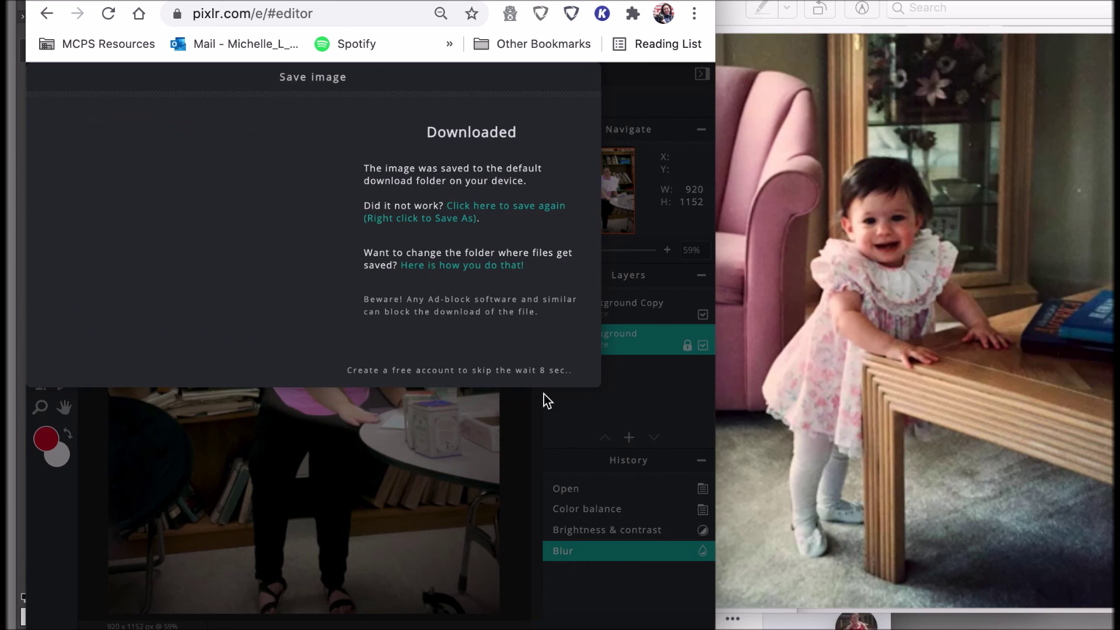